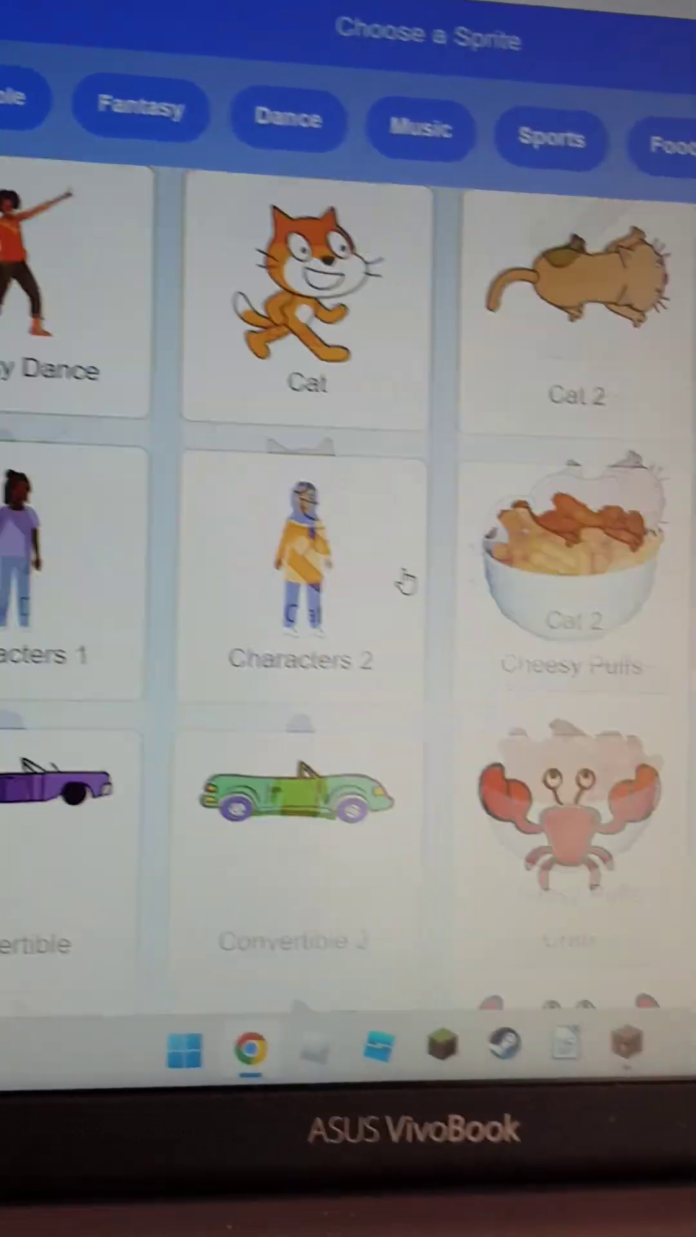
pyautogui.scroll(-5, 403, 580)
pyautogui.scroll(2, 377, 572)
pyautogui.scroll(10, 387, 551)
pyautogui.scroll(5, 401, 586)
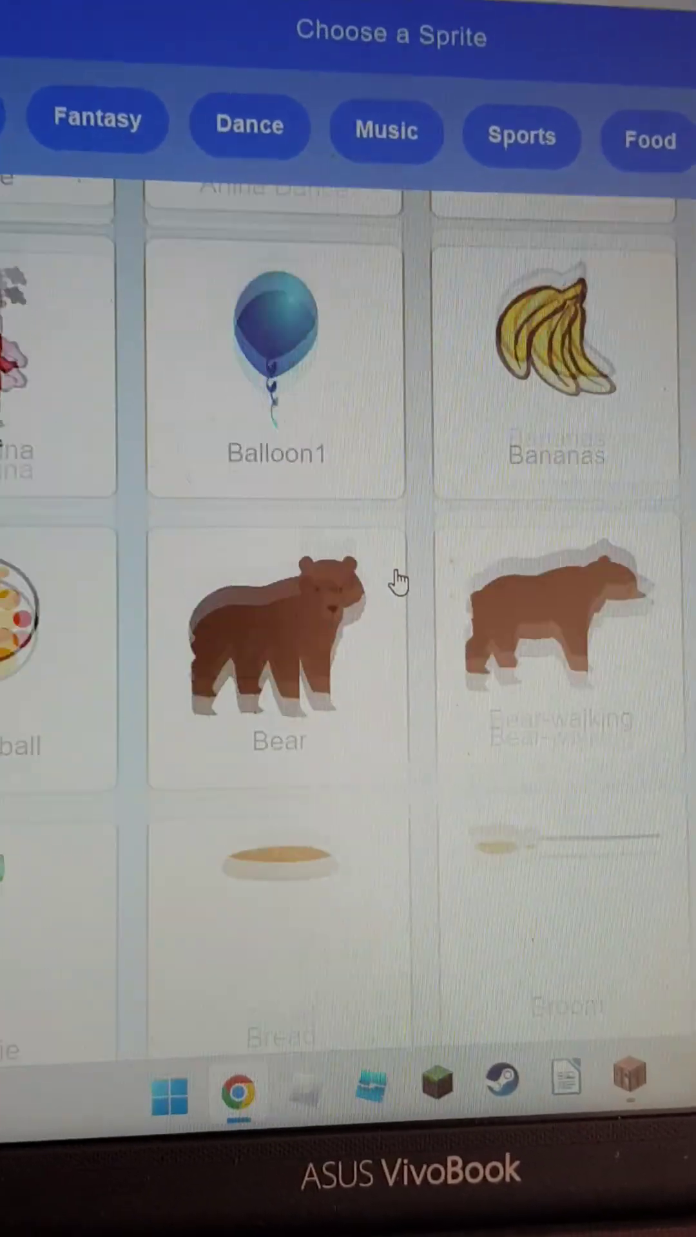
pyautogui.scroll(1, 400, 580)
pyautogui.scroll(2, 415, 594)
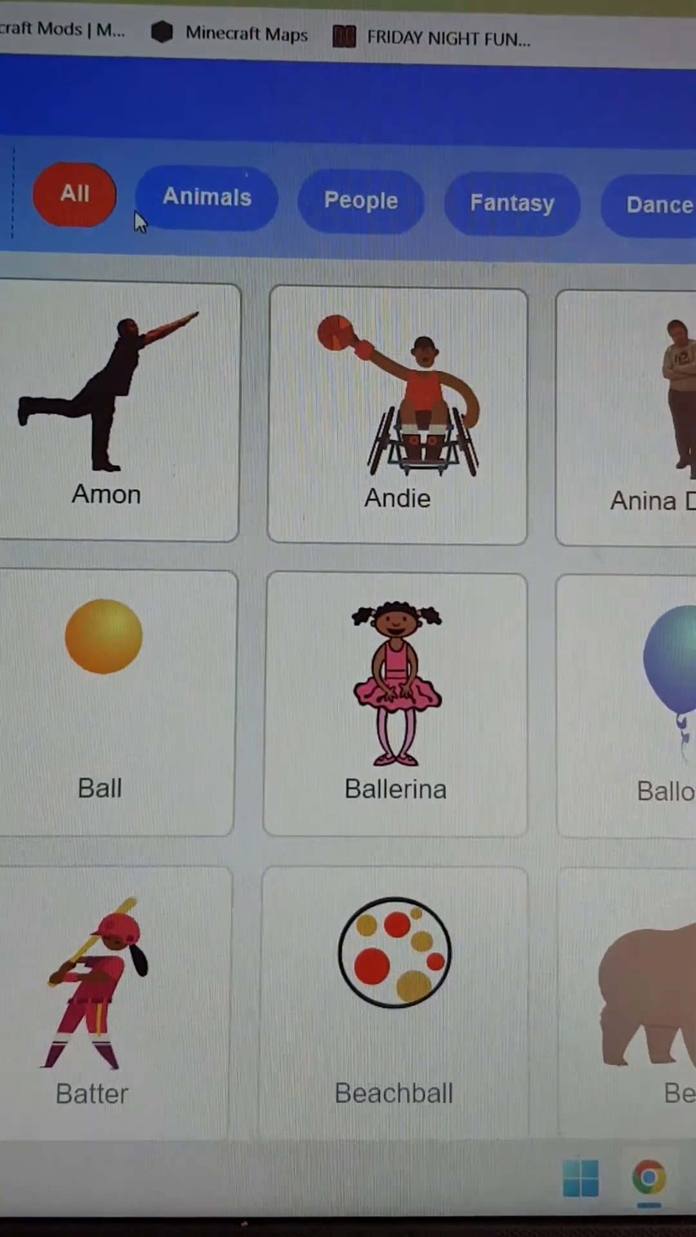
pyautogui.scroll(-5, 160, 550)
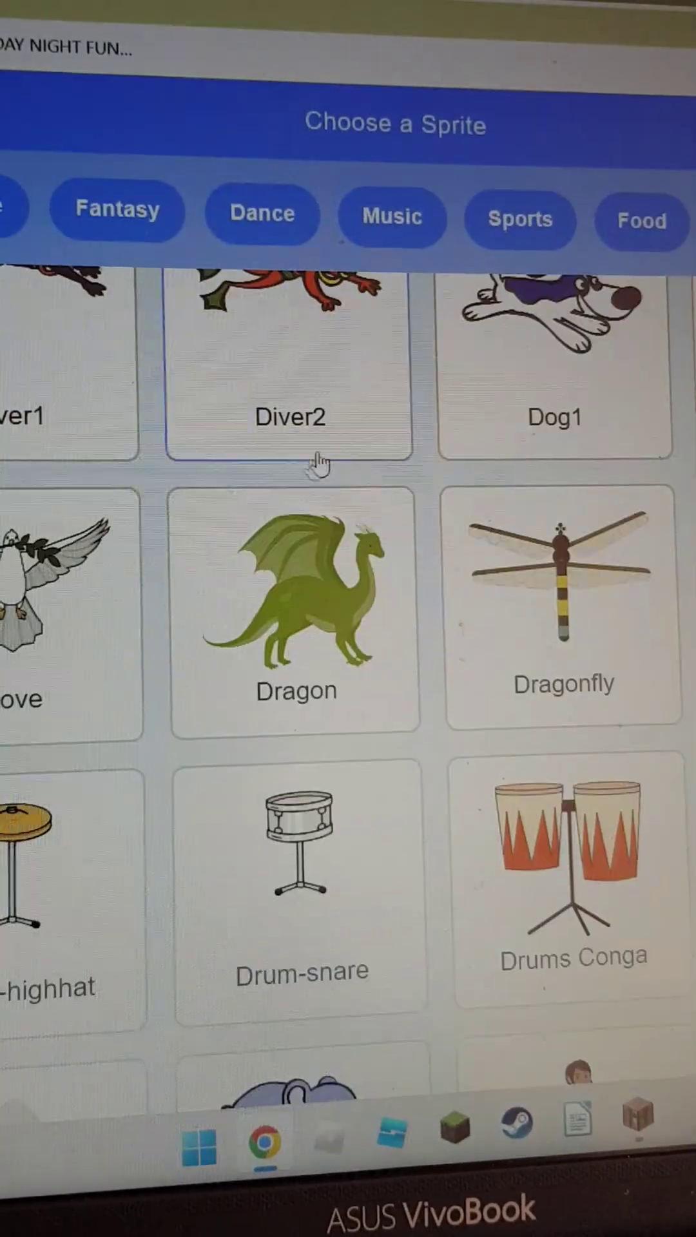
pyautogui.scroll(1, 347, 470)
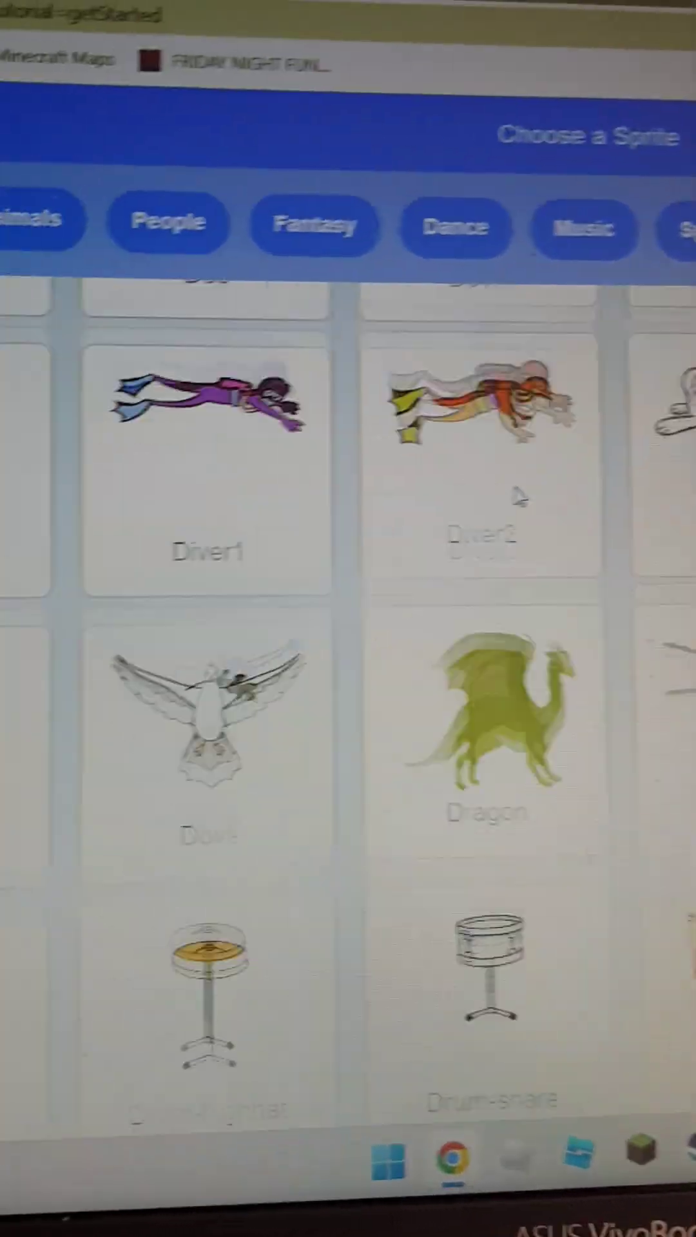
pyautogui.scroll(1, 347, 471)
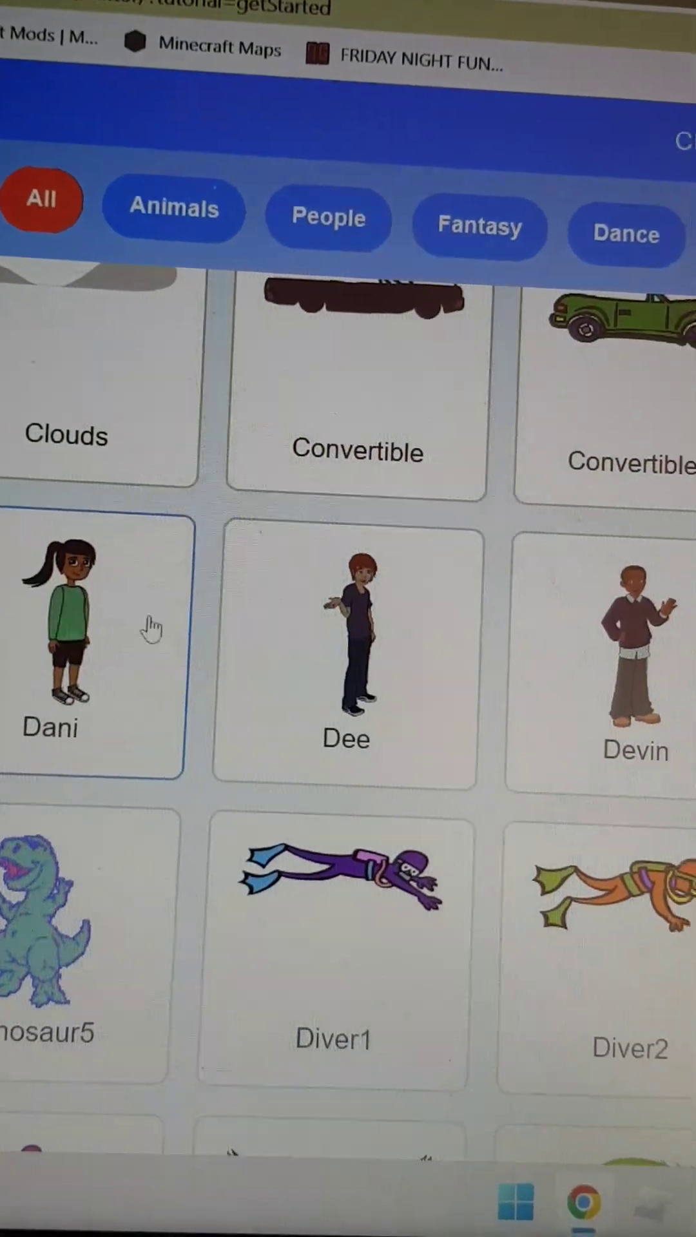
pyautogui.scroll(-1, 405, 639)
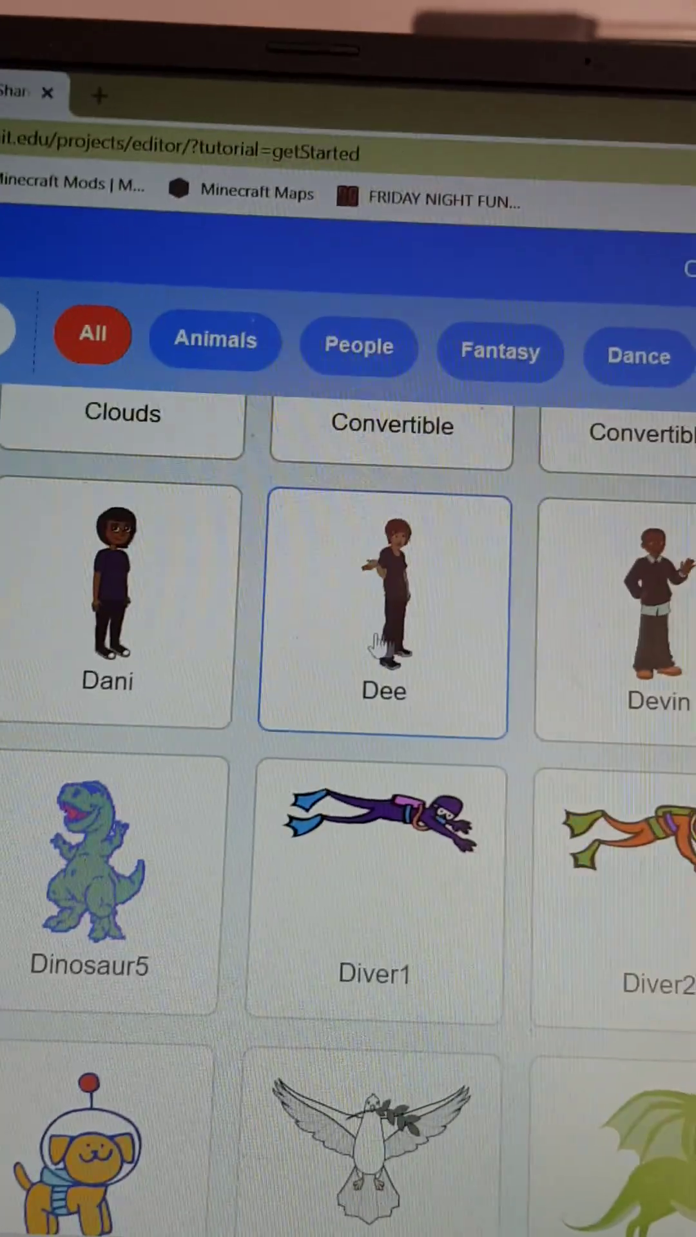
pyautogui.scroll(2, 377, 643)
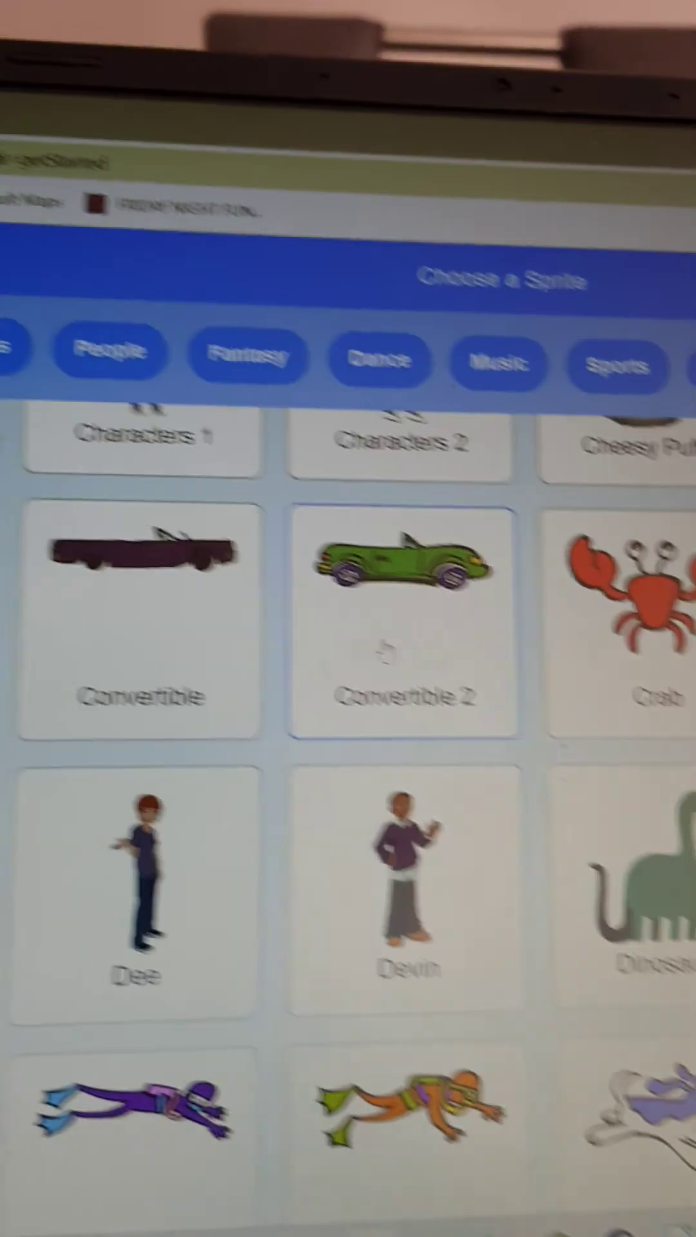
pyautogui.scroll(2, 382, 643)
pyautogui.scroll(1, 383, 642)
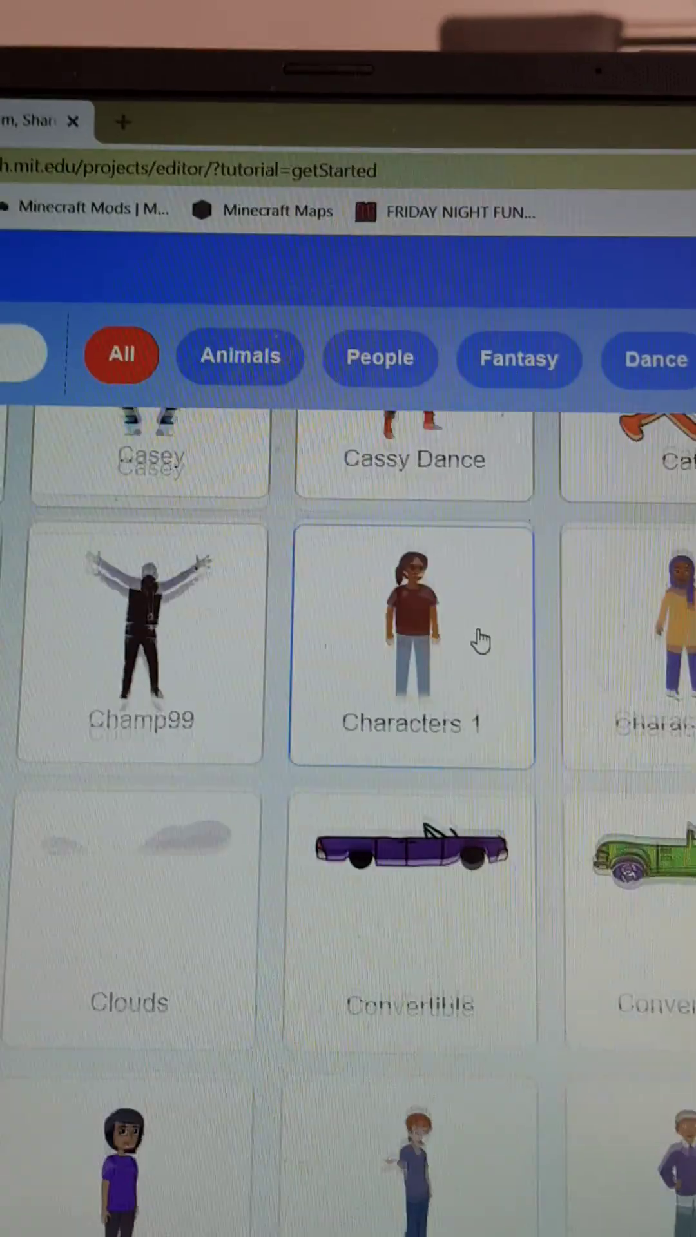
pyautogui.scroll(2, 200, 609)
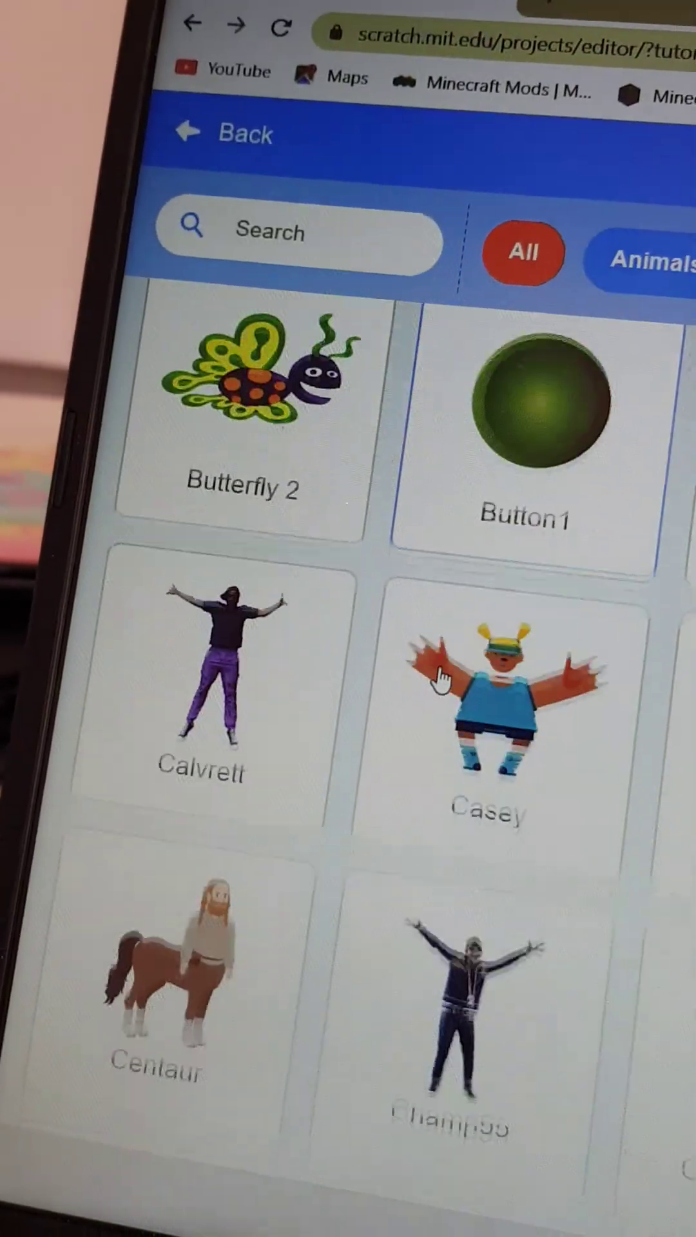
pyautogui.scroll(2, 221, 647)
pyautogui.scroll(3, 39, 651)
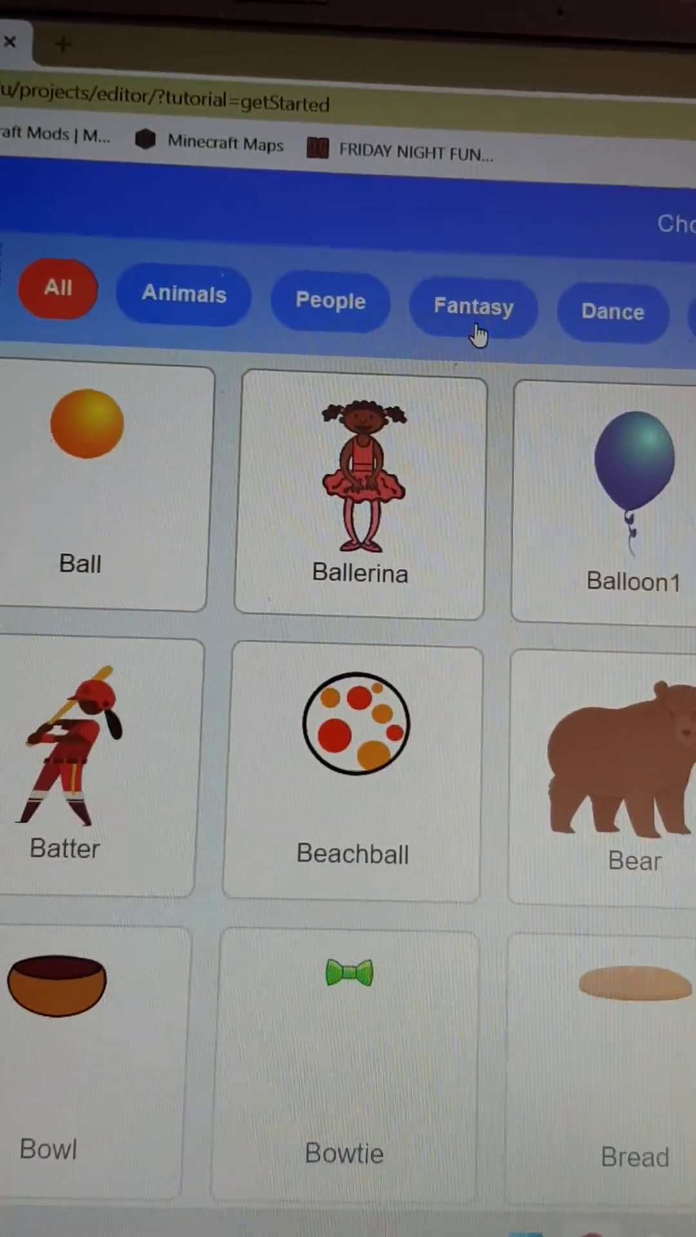
# Add Pico from the Fantasy sprites, delete the cat, and move Pico to x -146, y -116.
pyautogui.click(530, 319)
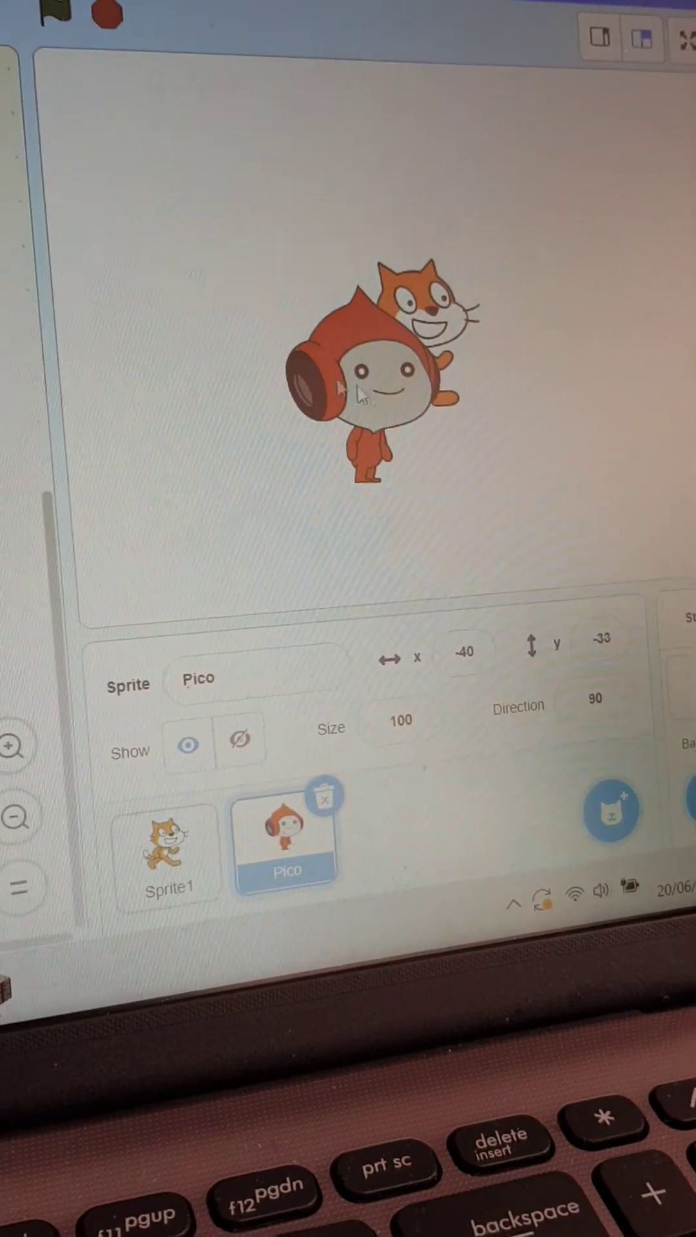
pyautogui.click(345, 812)
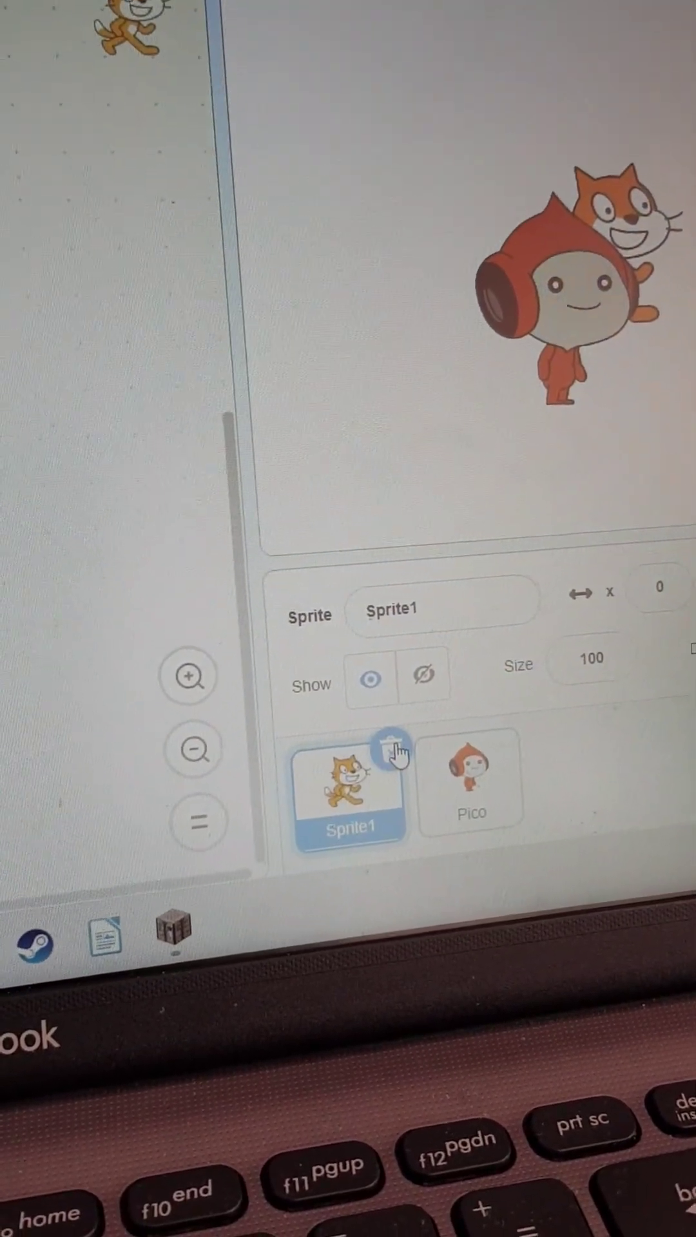
pyautogui.click(392, 750)
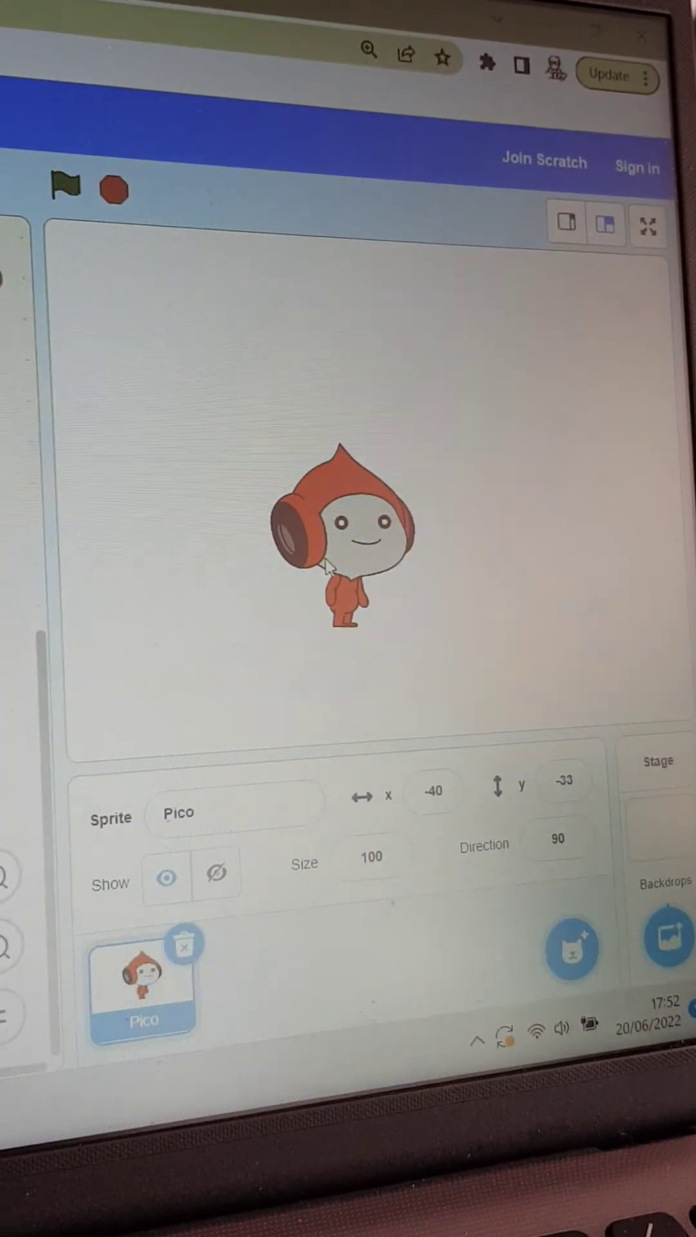
pyautogui.moveTo(327, 568)
pyautogui.mouseDown()
pyautogui.moveTo(255, 645)
pyautogui.moveTo(258, 630)
pyautogui.mouseUp()
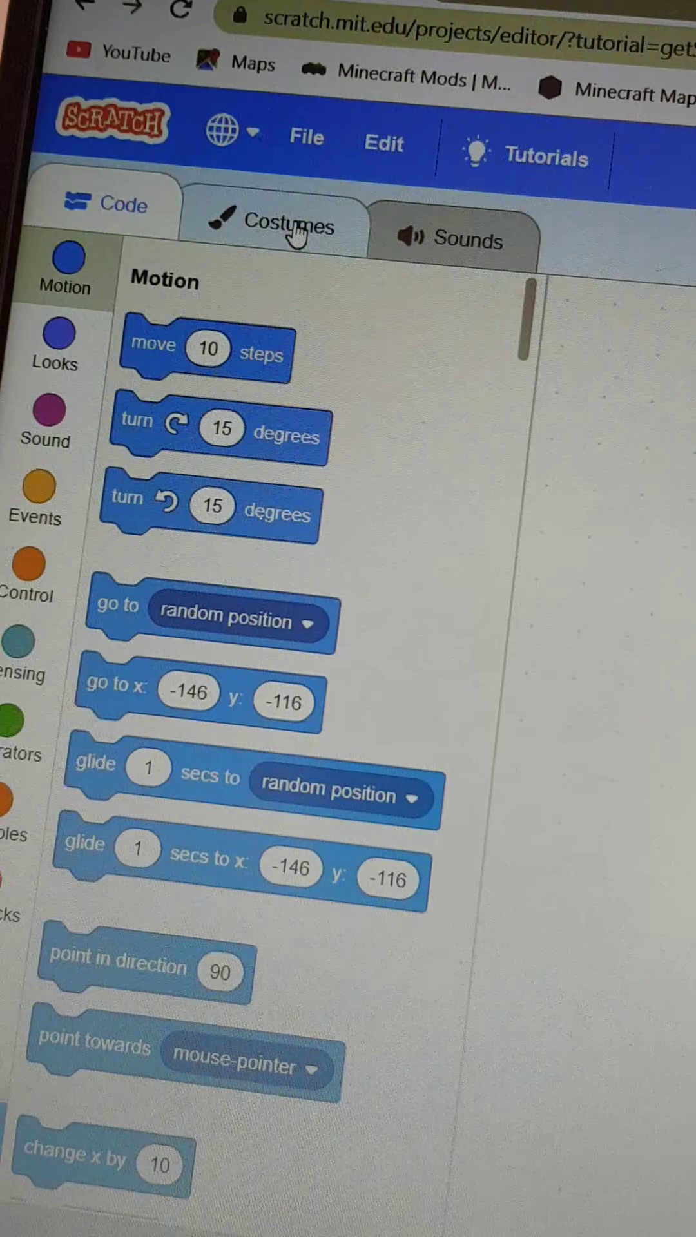
# Open Pico's costumes and preview pico-b, pico-c and pico-d.
pyautogui.click(305, 290)
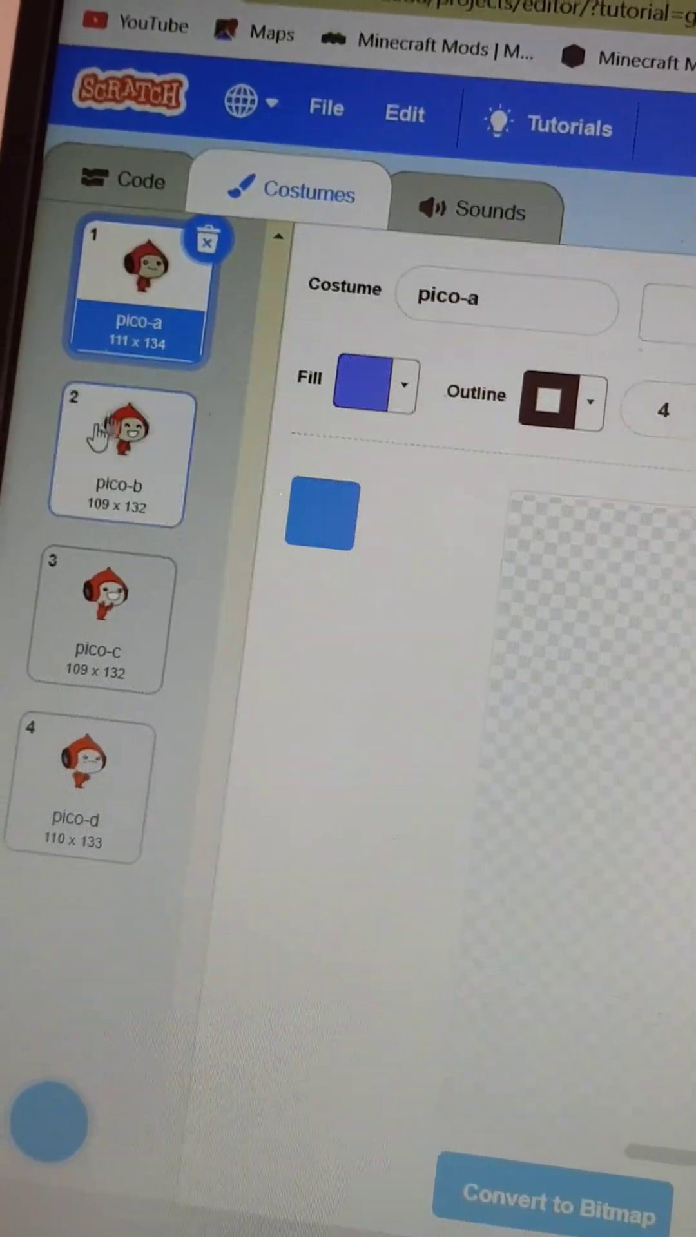
pyautogui.click(84, 503)
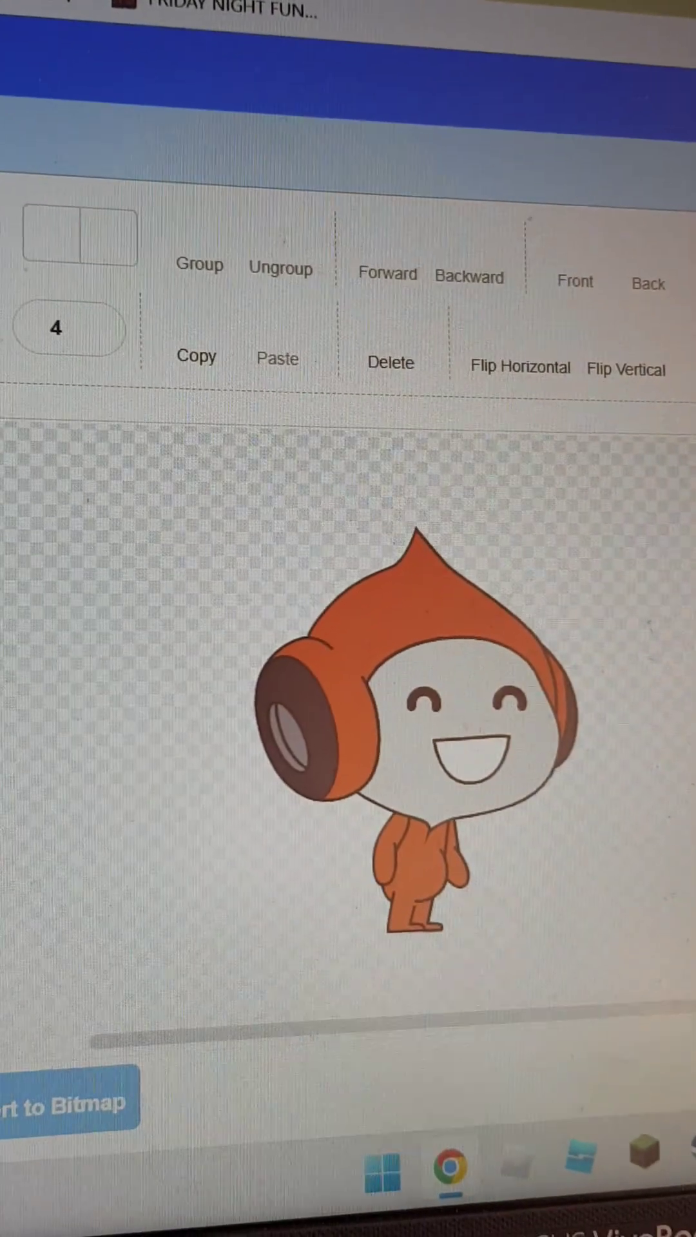
pyautogui.click(20, 619)
pyautogui.click(19, 715)
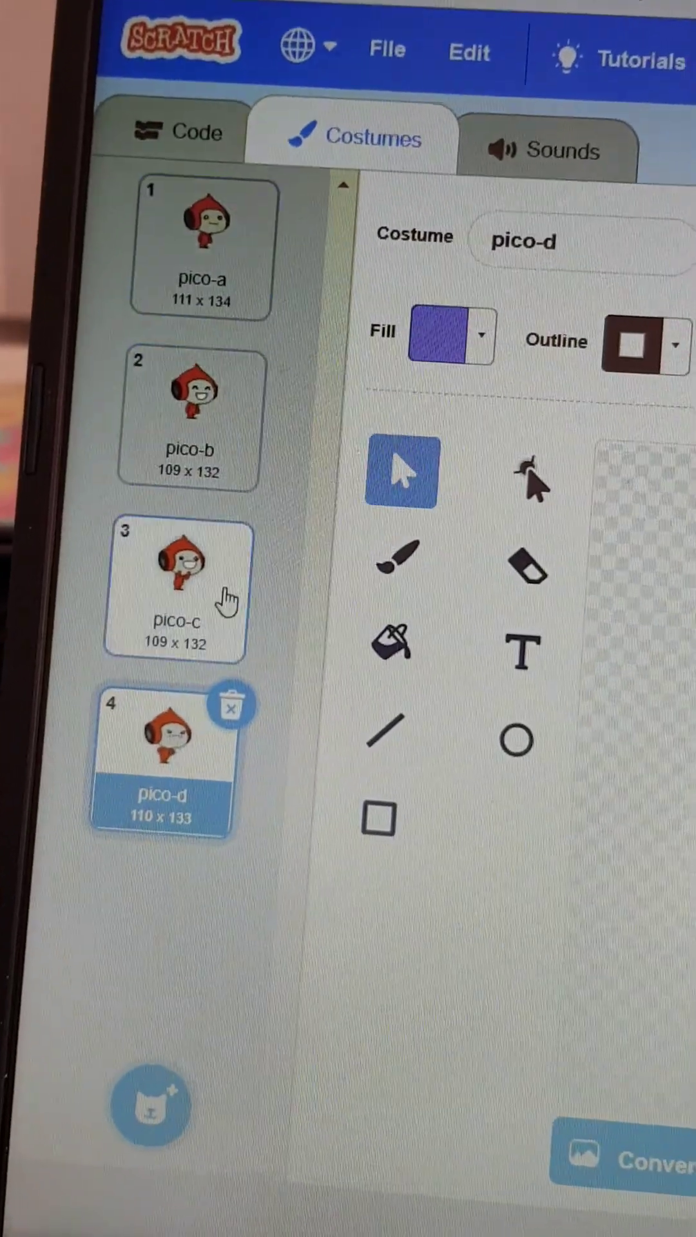
# Rename the first costume from pico-a to Pico.
pyautogui.click(218, 273)
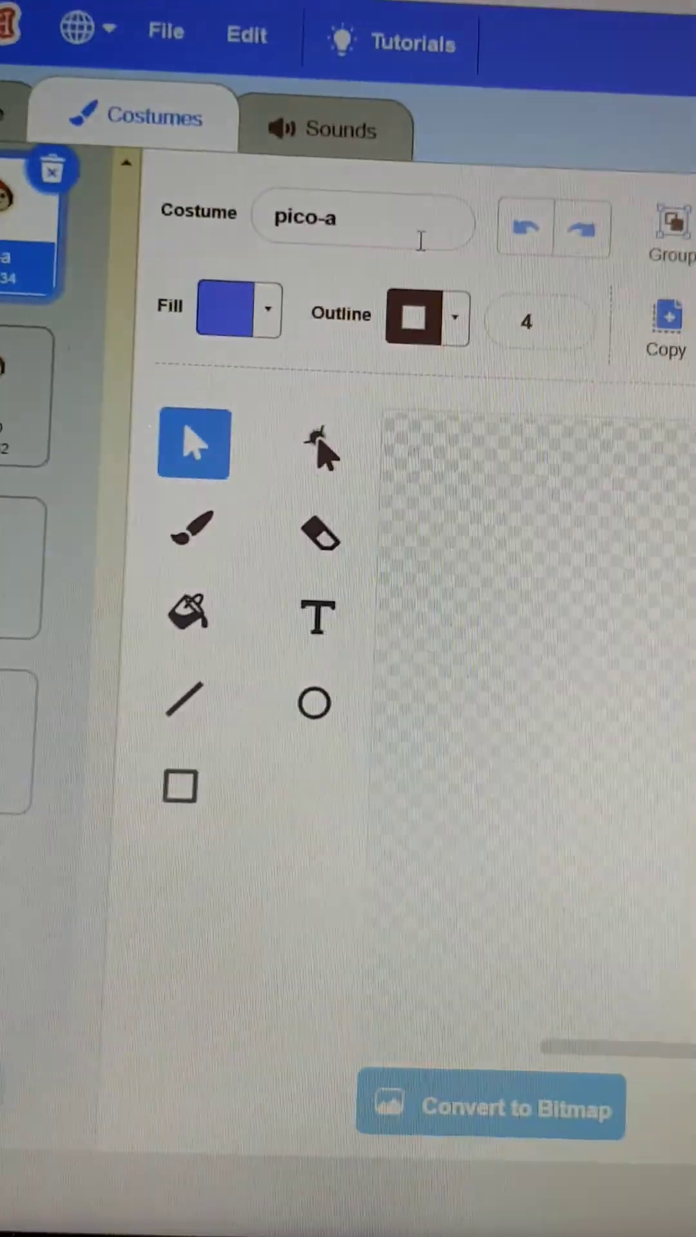
pyautogui.click(575, 224)
pyautogui.write('Pico')
pyautogui.press('Return')
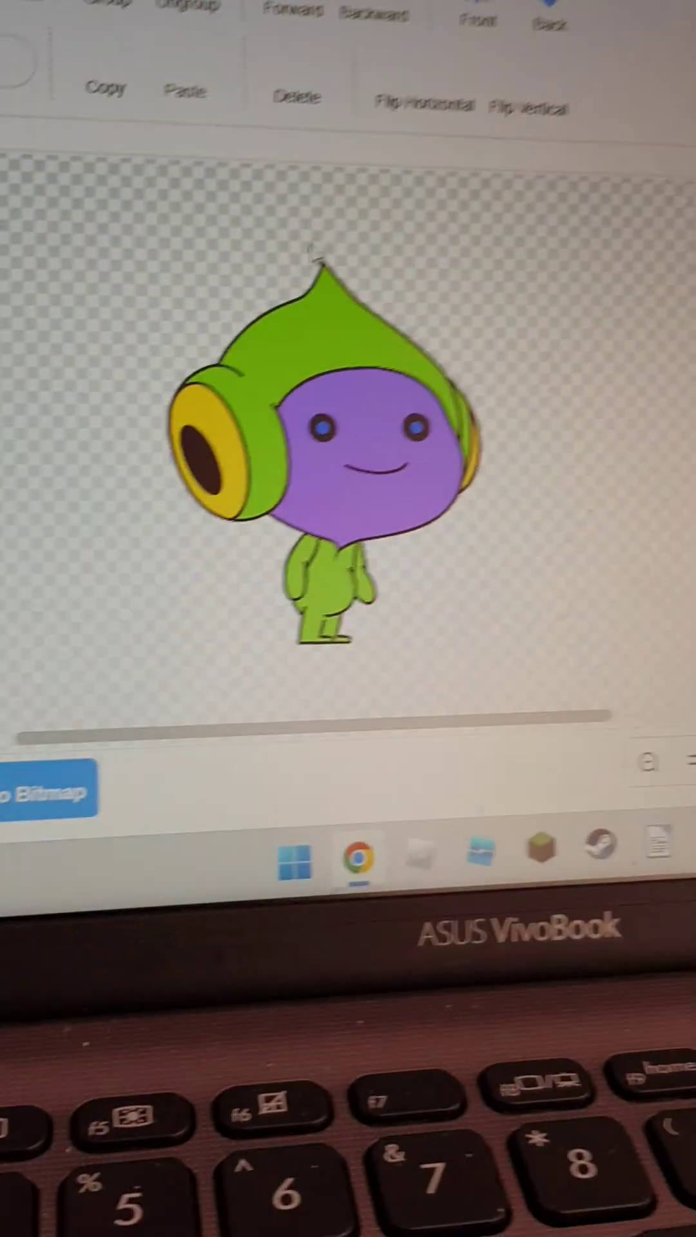
# Move Pico's purple face off the head and back, then select the green hood's points with Reshape.
pyautogui.moveTo(361, 378); pyautogui.dragTo(589, 298)
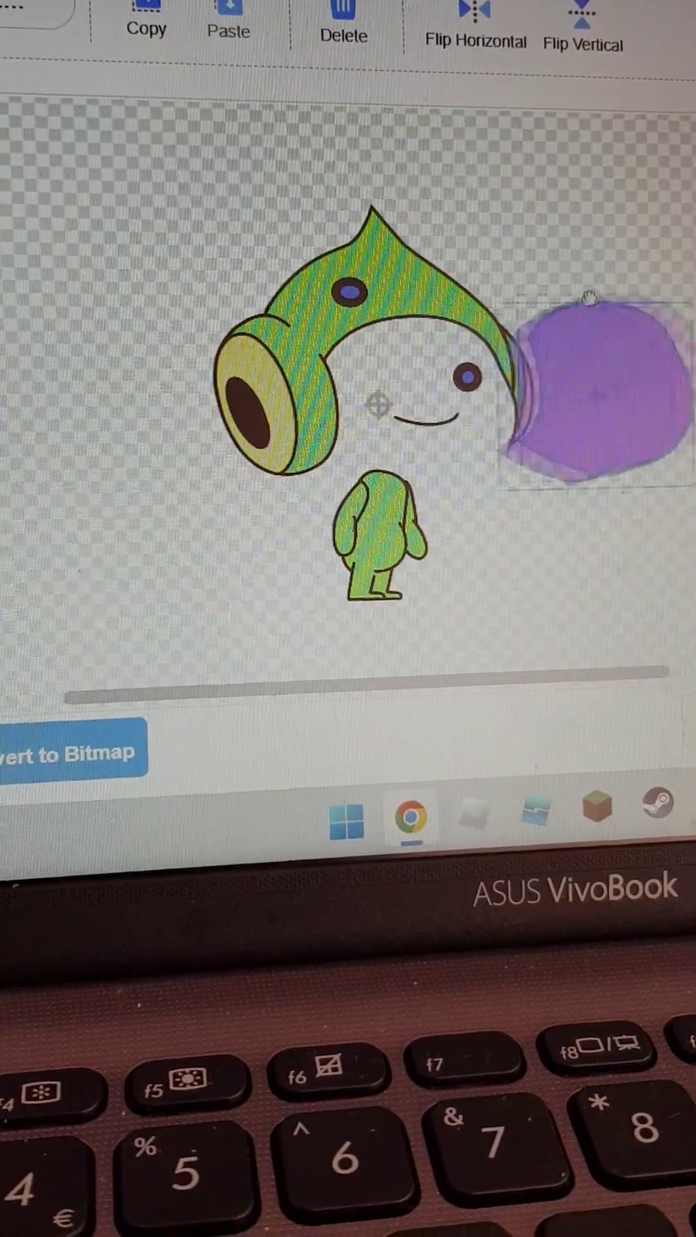
pyautogui.moveTo(589, 298); pyautogui.dragTo(380, 317)
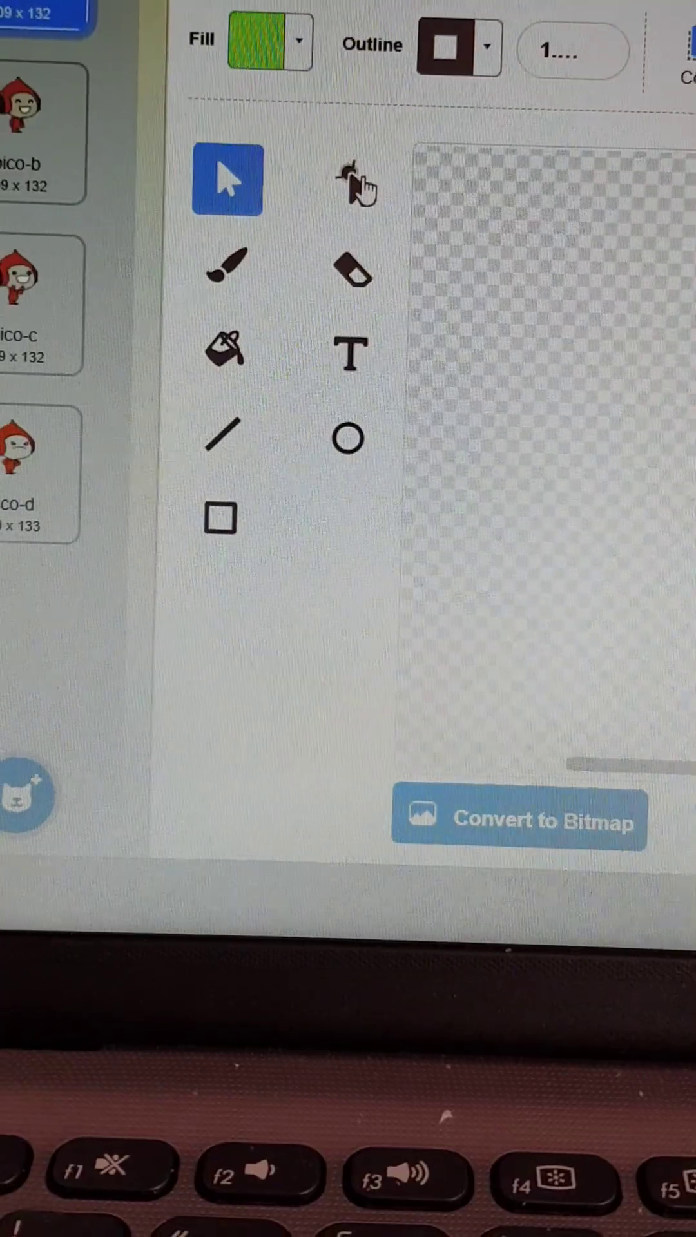
pyautogui.click(356, 183)
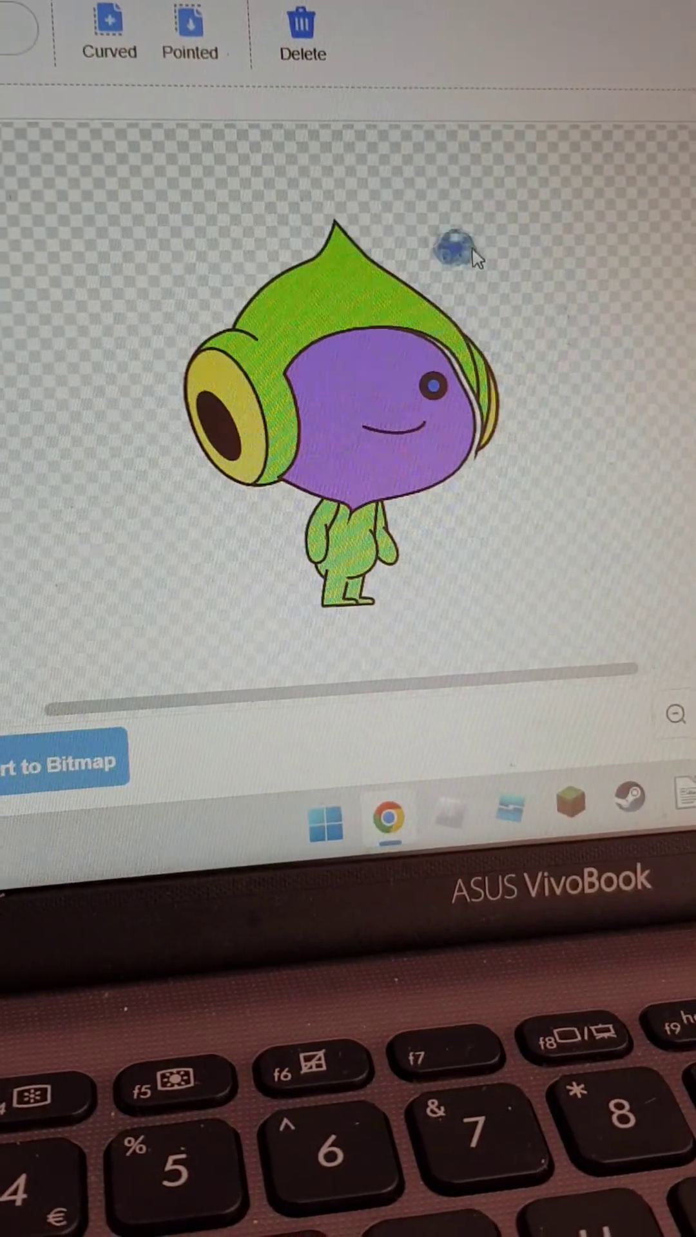
pyautogui.click(304, 319)
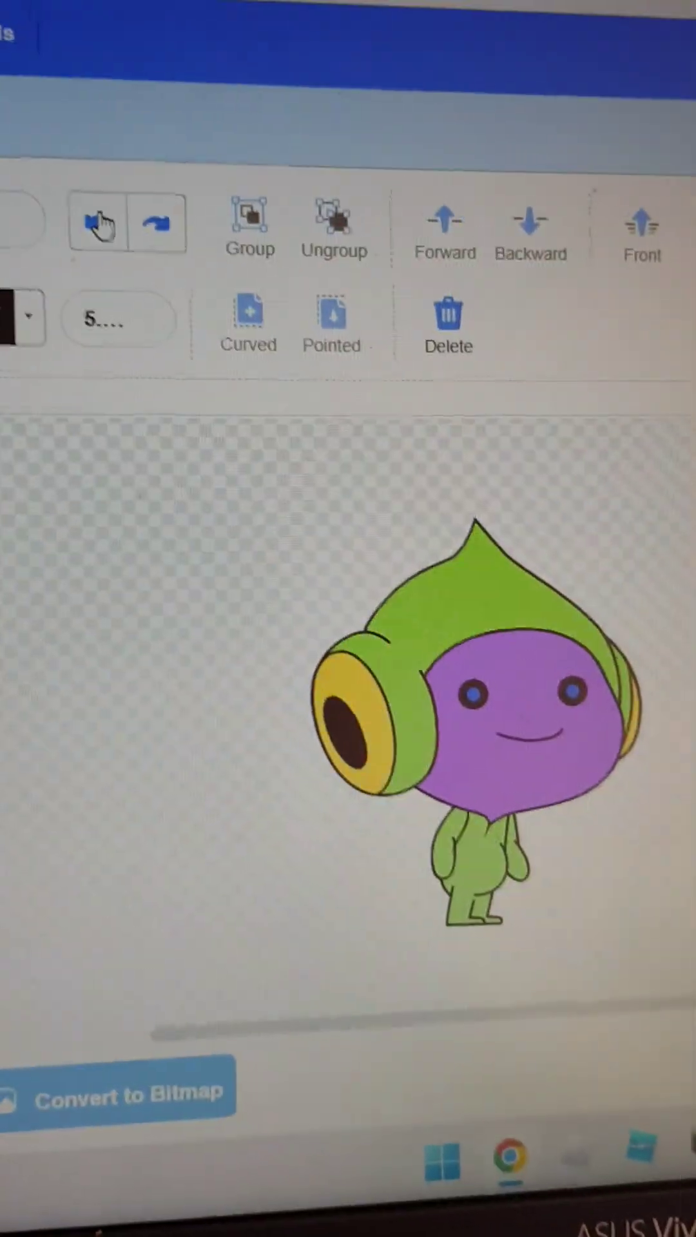
pyautogui.click(100, 226)
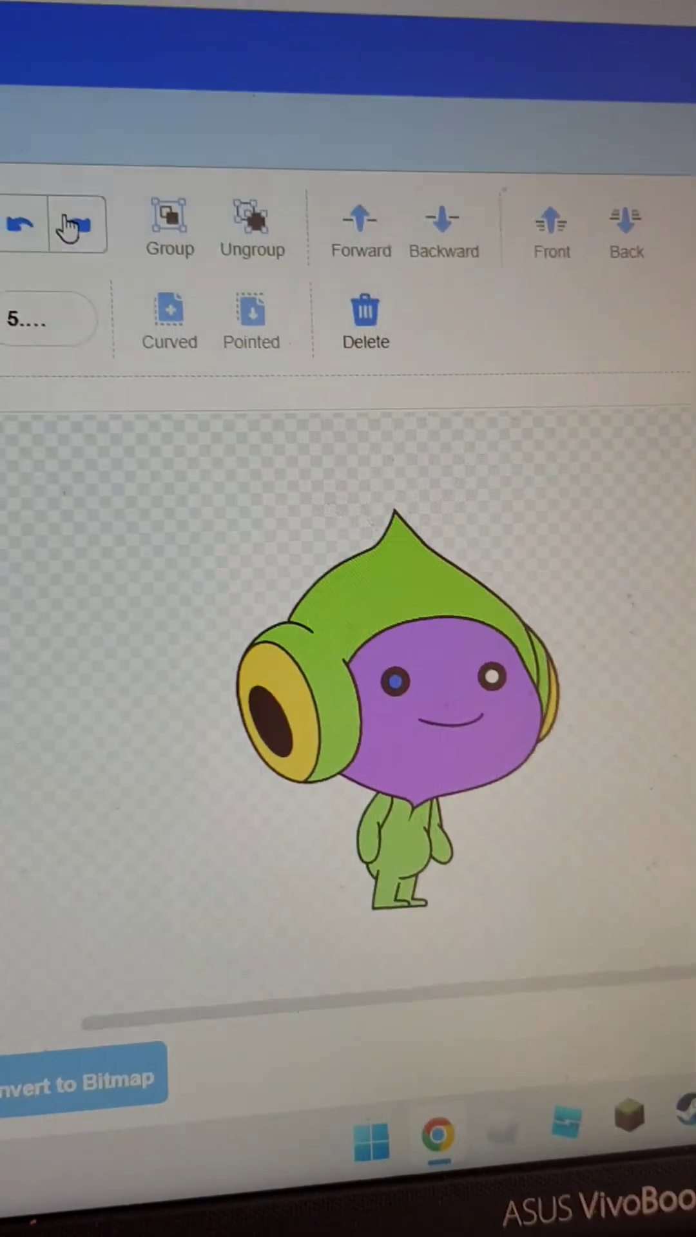
pyautogui.click(101, 244)
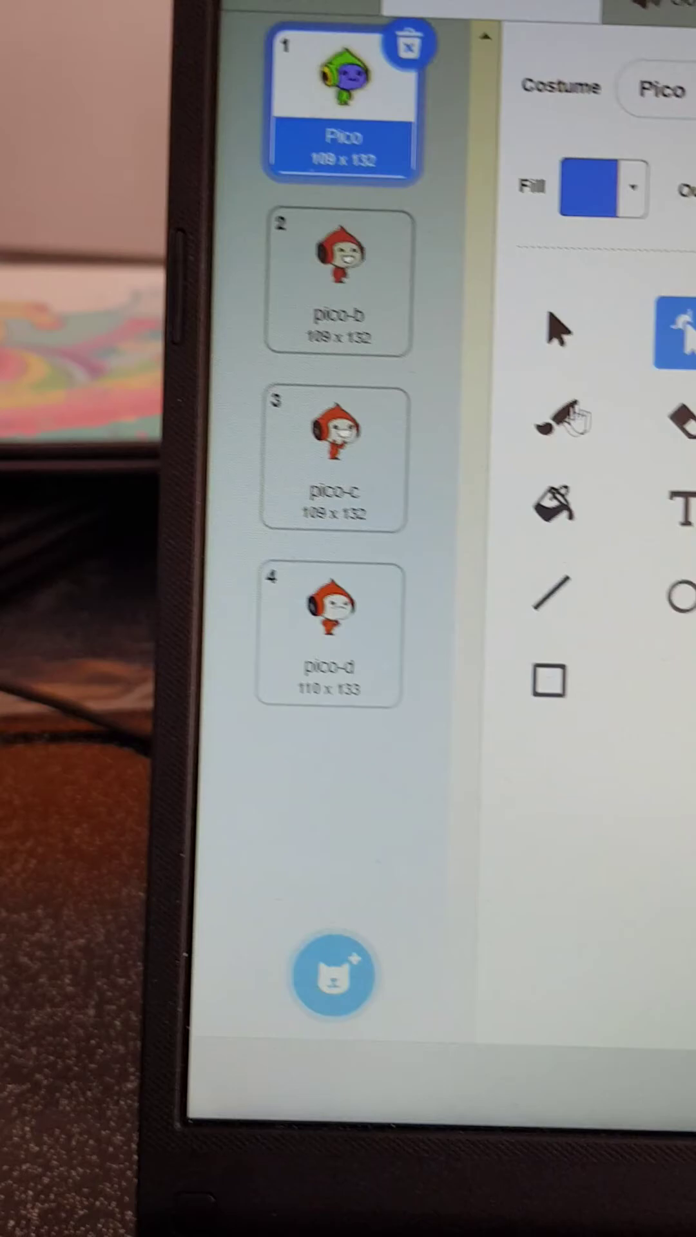
pyautogui.click(572, 415)
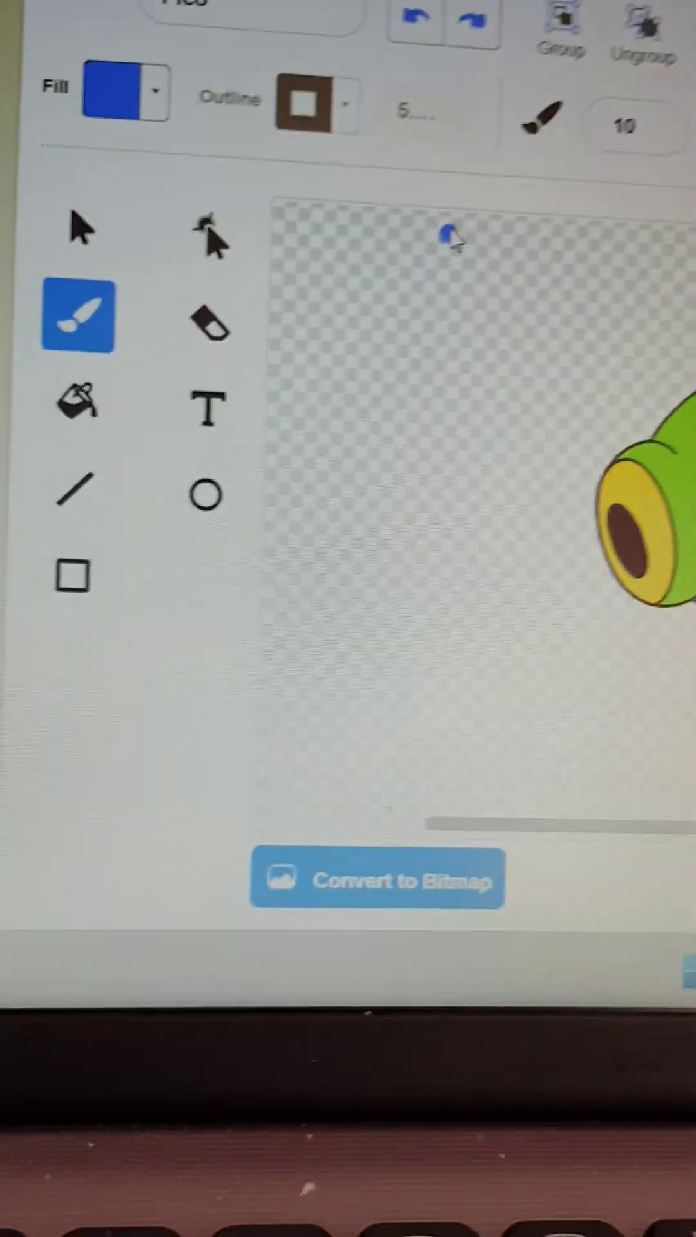
pyautogui.moveTo(378, 290)
pyautogui.mouseDown()
pyautogui.moveTo(334, 531)
pyautogui.moveTo(529, 305)
pyautogui.mouseUp()
pyautogui.click(449, 322)
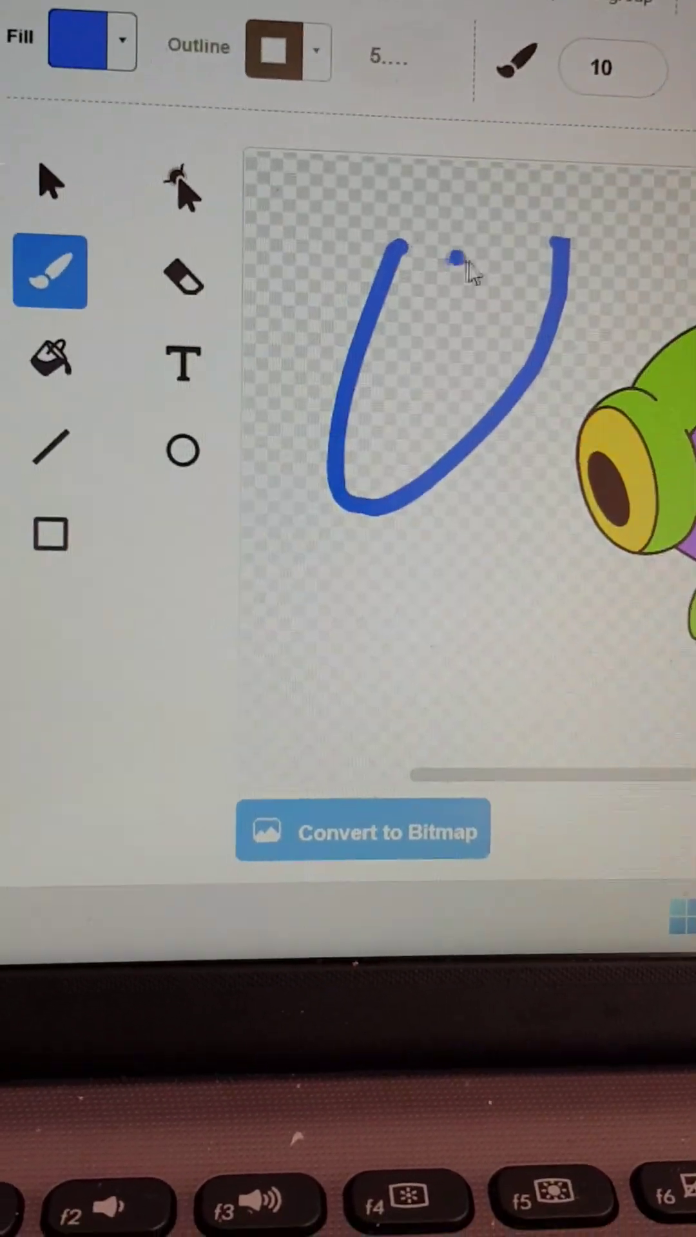
pyautogui.click(478, 320)
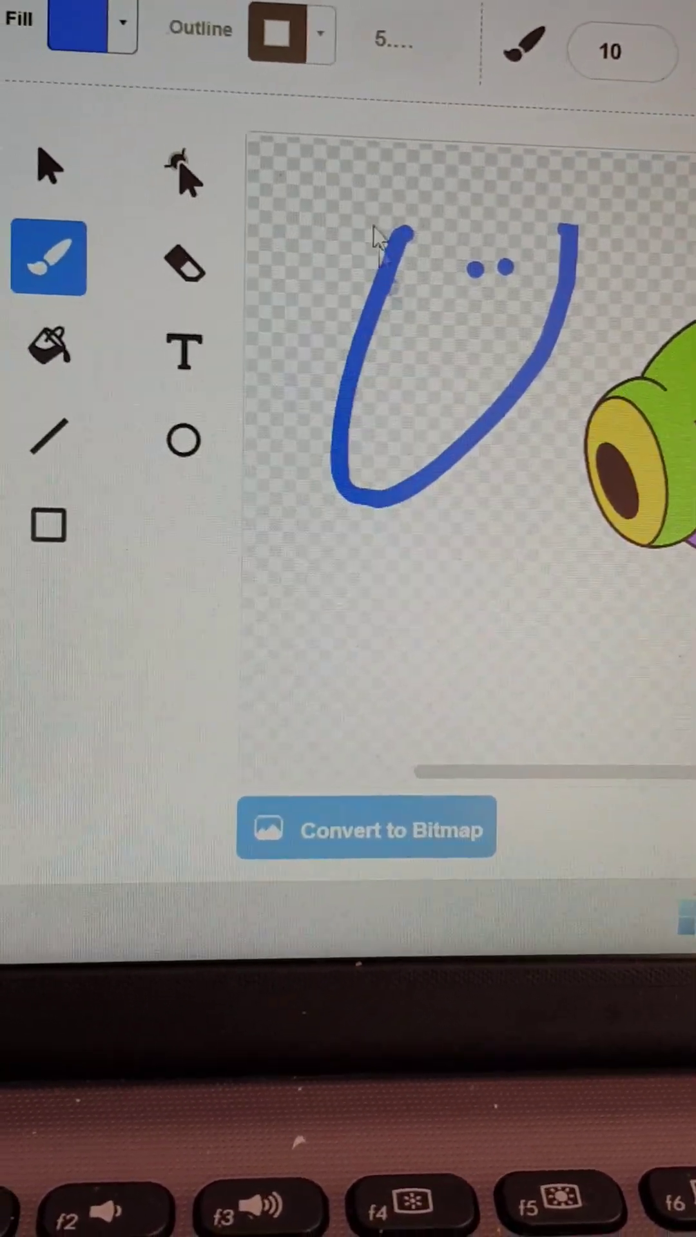
pyautogui.click(406, 160)
pyautogui.hotkey('ctrl', 'z')
pyautogui.hotkey('ctrl', 'z')
pyautogui.hotkey('ctrl', 'z')
pyautogui.hotkey('ctrl', 'z')
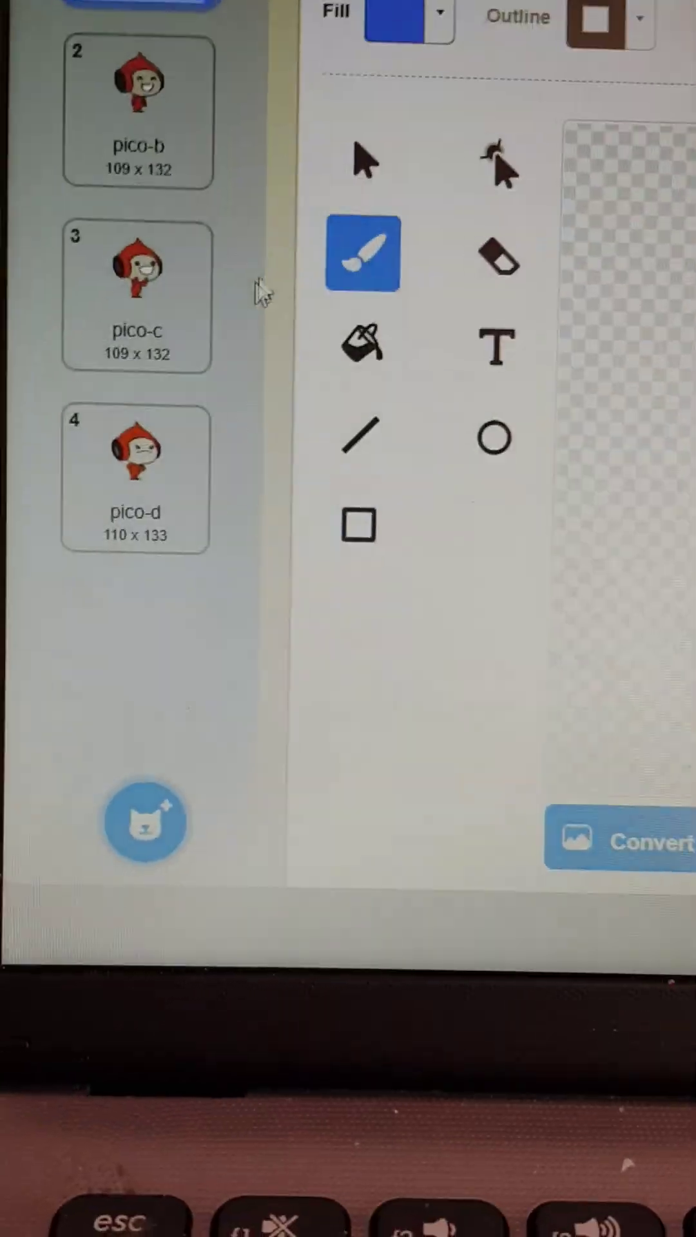
pyautogui.click(454, 257)
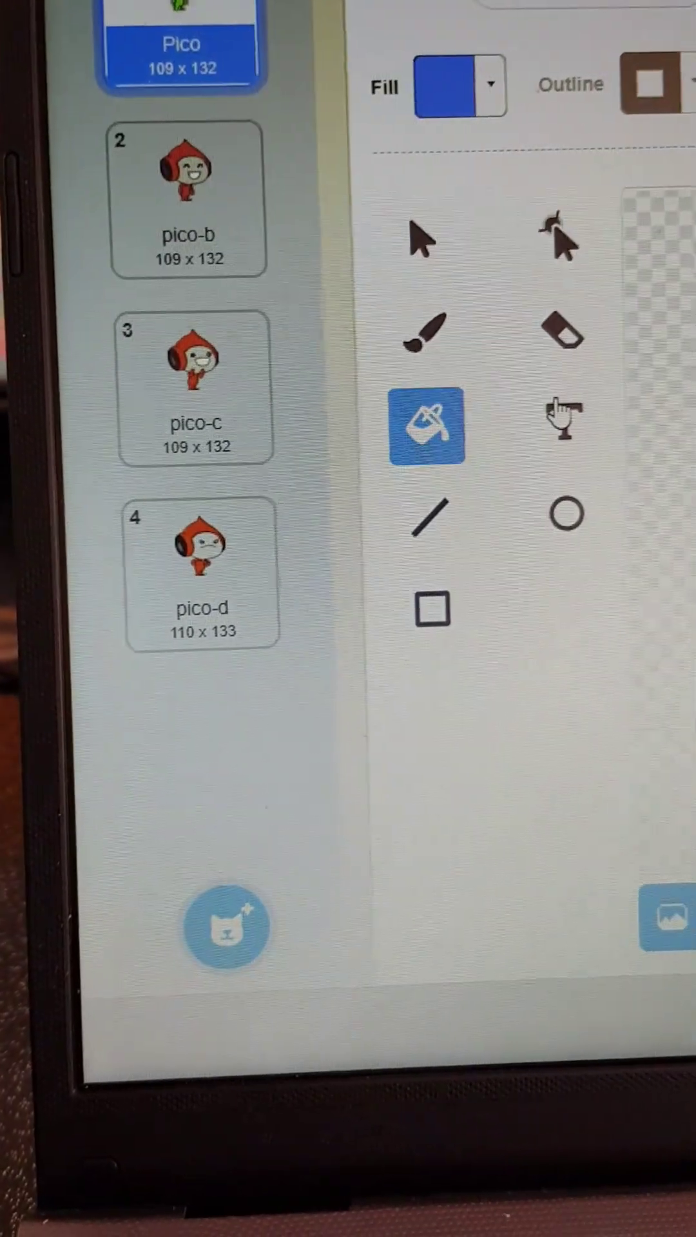
# Add text on the canvas, trim it with Backspace, and draw a long vertical test line.
pyautogui.click(611, 409)
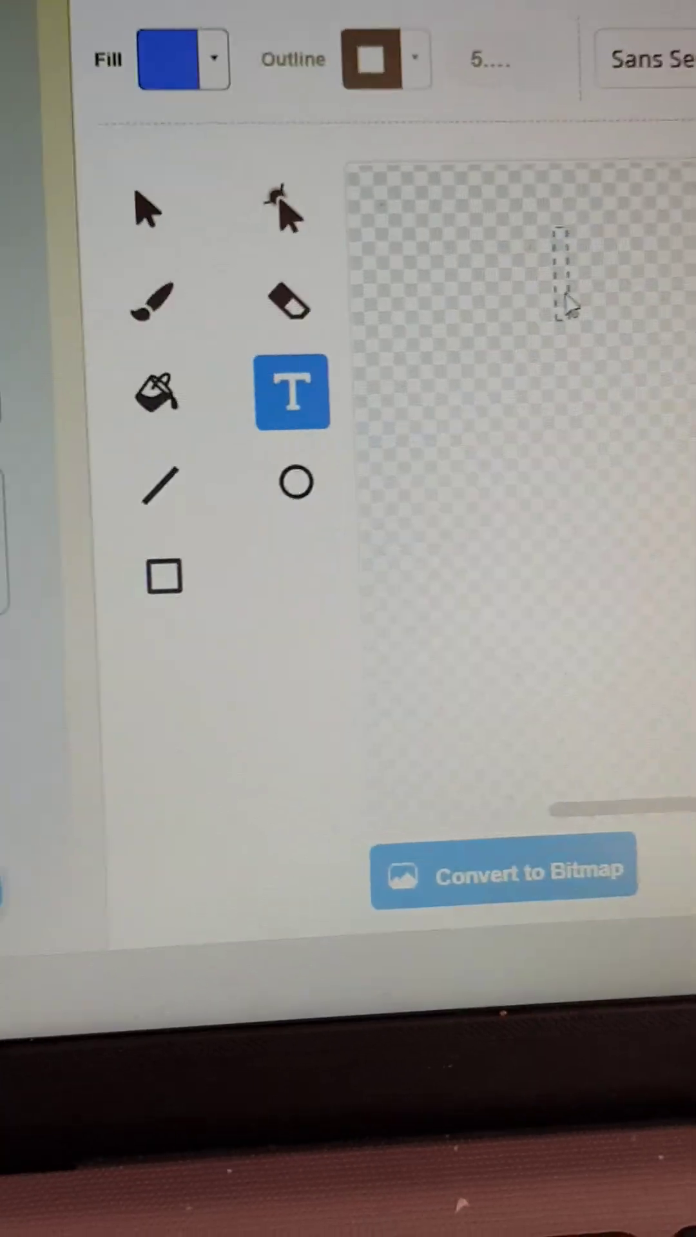
pyautogui.write('tex')
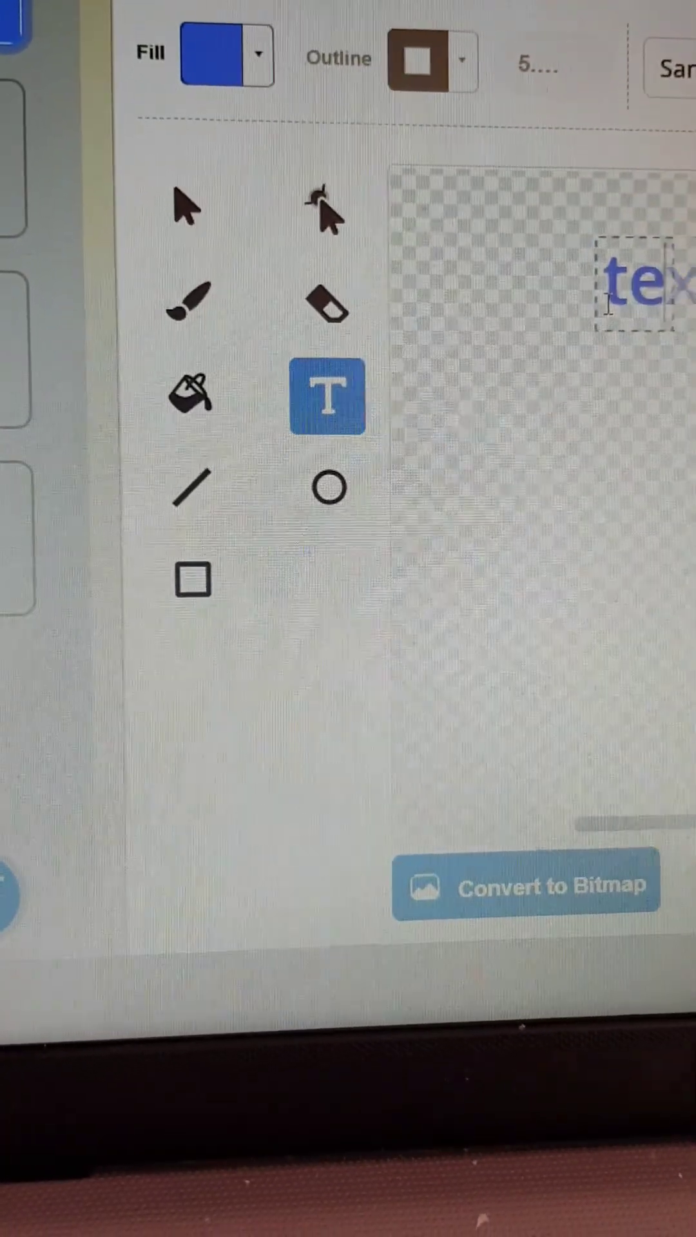
pyautogui.press('BackSpace')
pyautogui.press('BackSpace')
pyautogui.press('BackSpace')
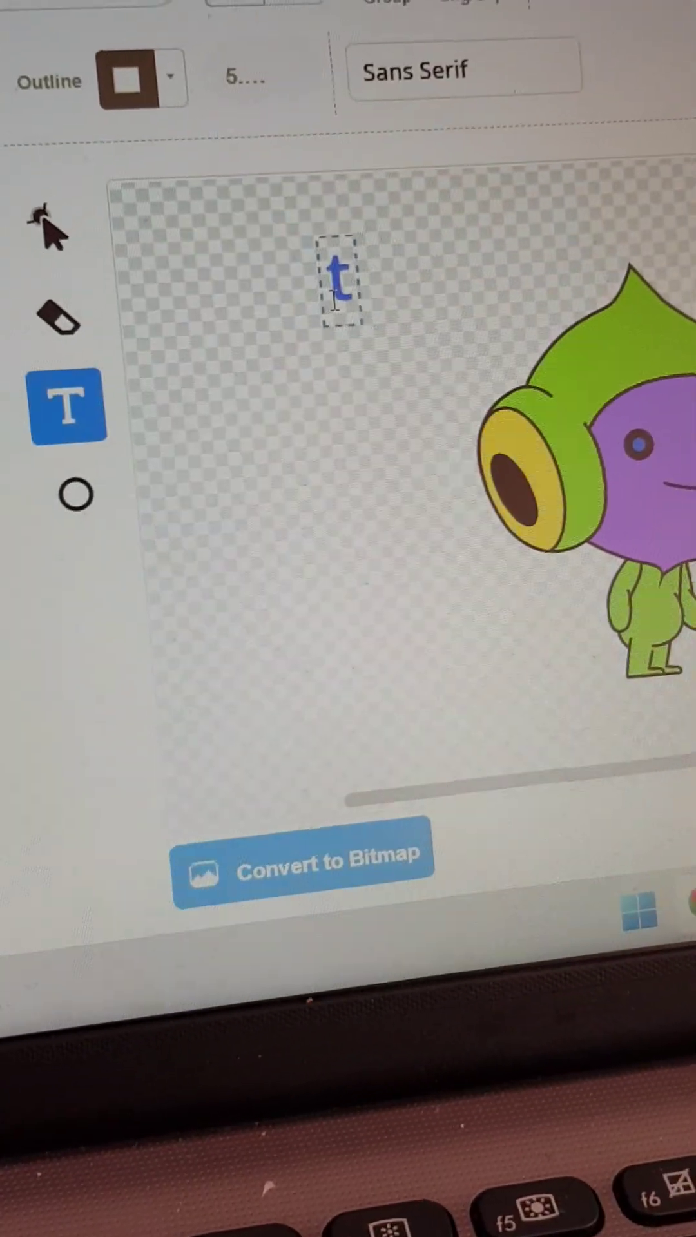
pyautogui.press('BackSpace')
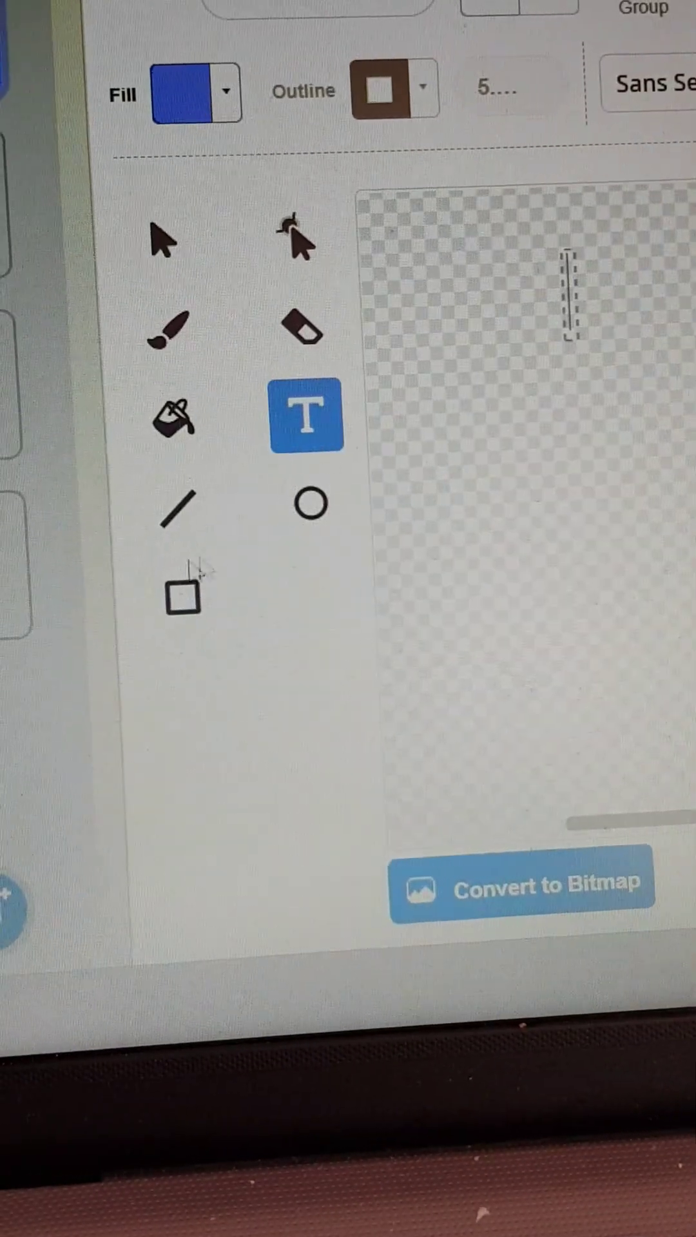
pyautogui.click(184, 510)
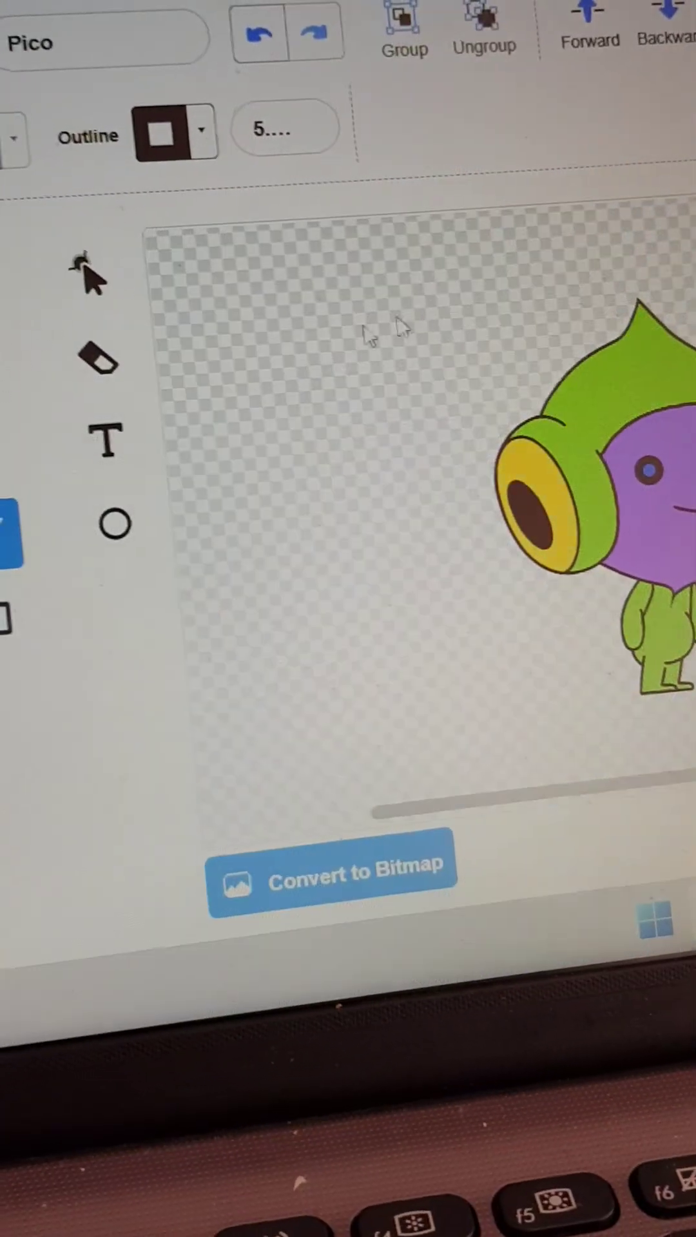
pyautogui.moveTo(314, 330); pyautogui.dragTo(292, 691)
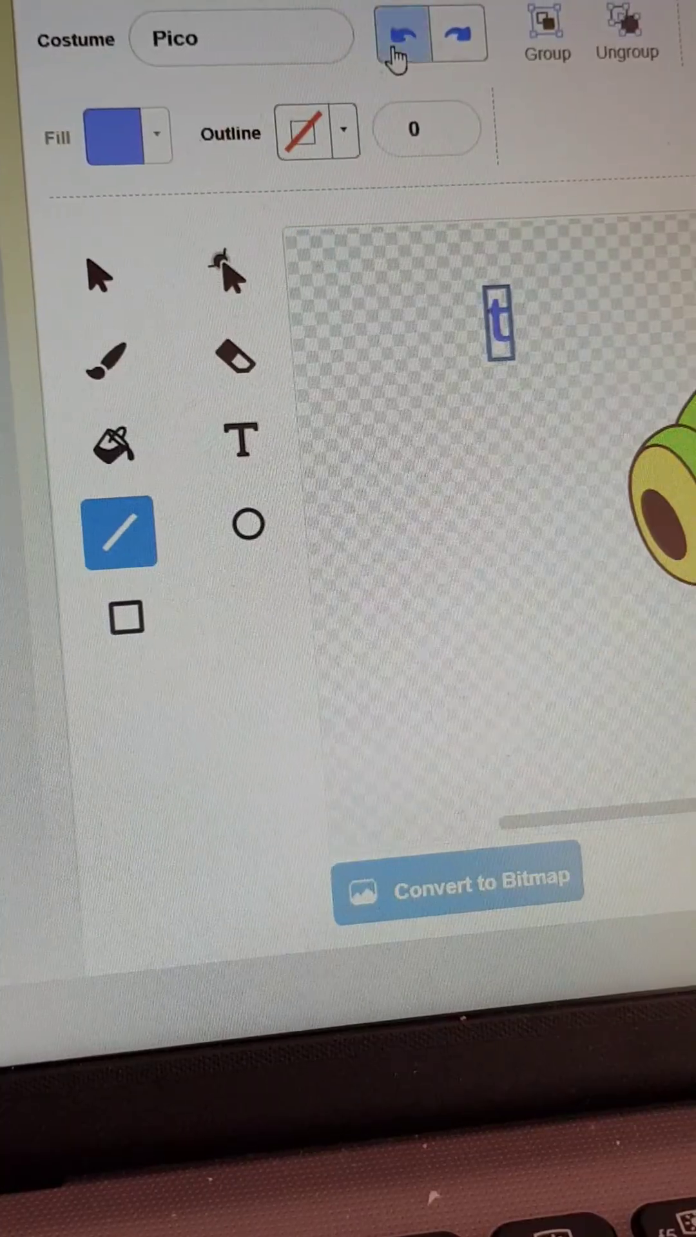
# Undo the stray letter t and adjust the fill's brightness and hue, ending on blue.
pyautogui.click(397, 58)
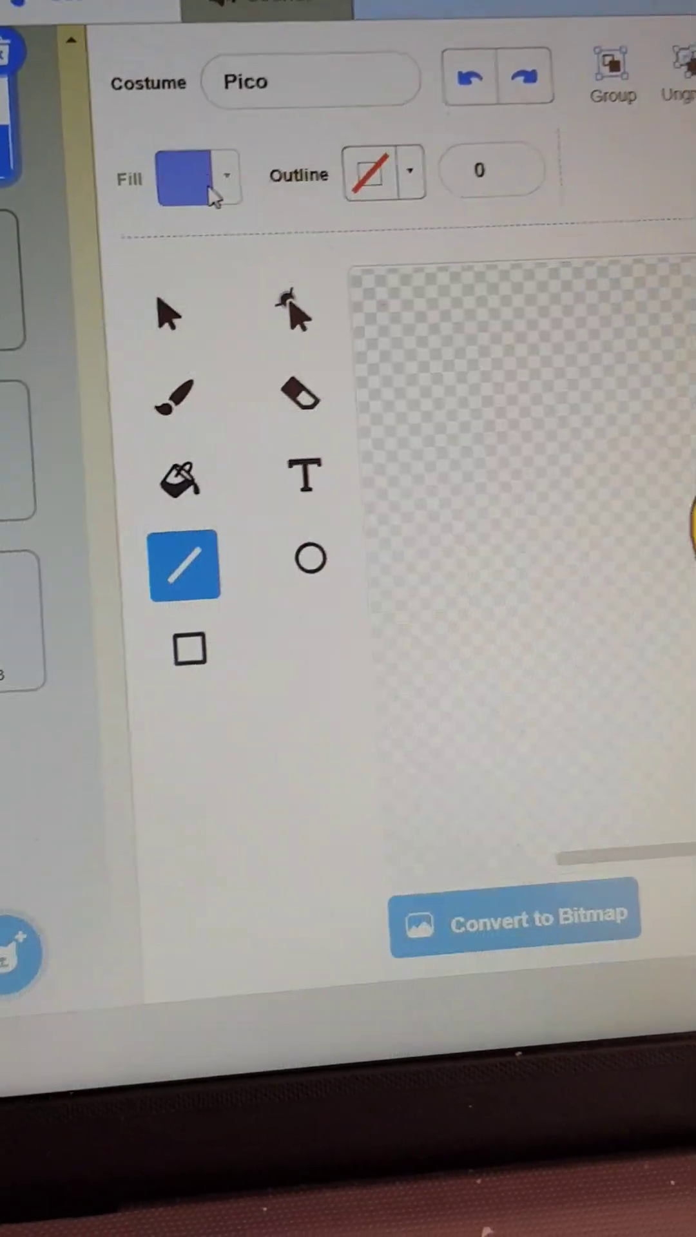
pyautogui.click(189, 184)
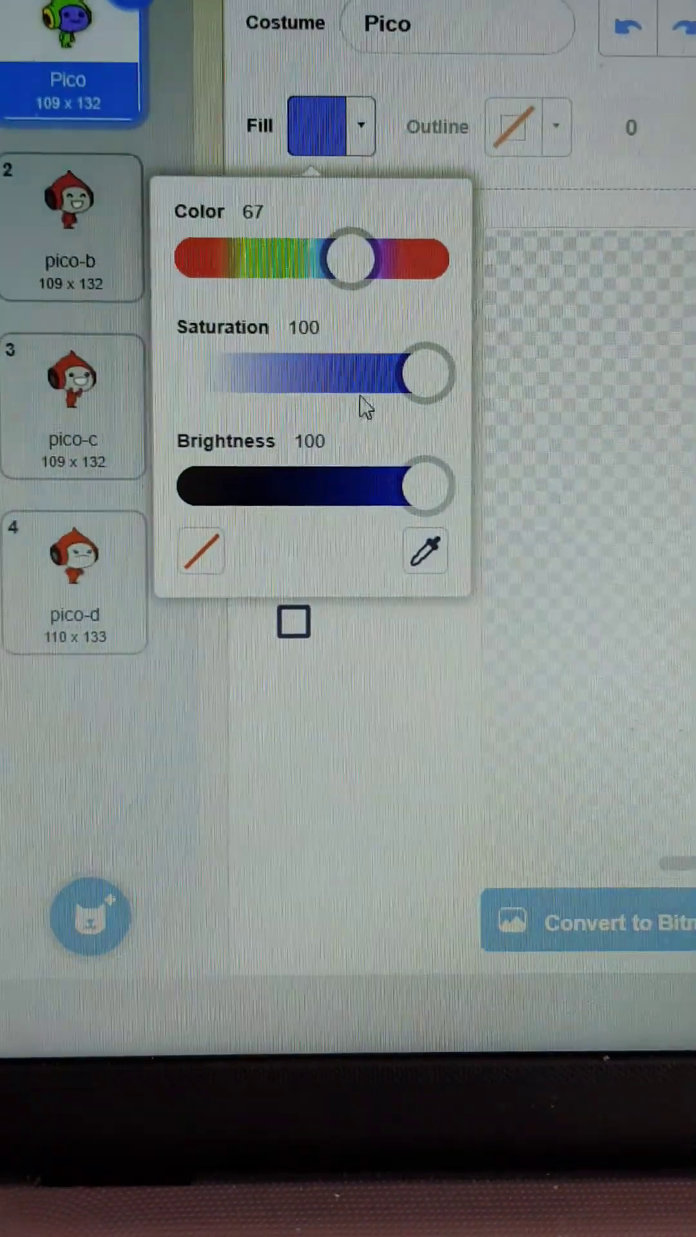
pyautogui.moveTo(414, 486)
pyautogui.mouseDown()
pyautogui.moveTo(367, 469)
pyautogui.moveTo(298, 471)
pyautogui.moveTo(38, 447)
pyautogui.mouseUp()
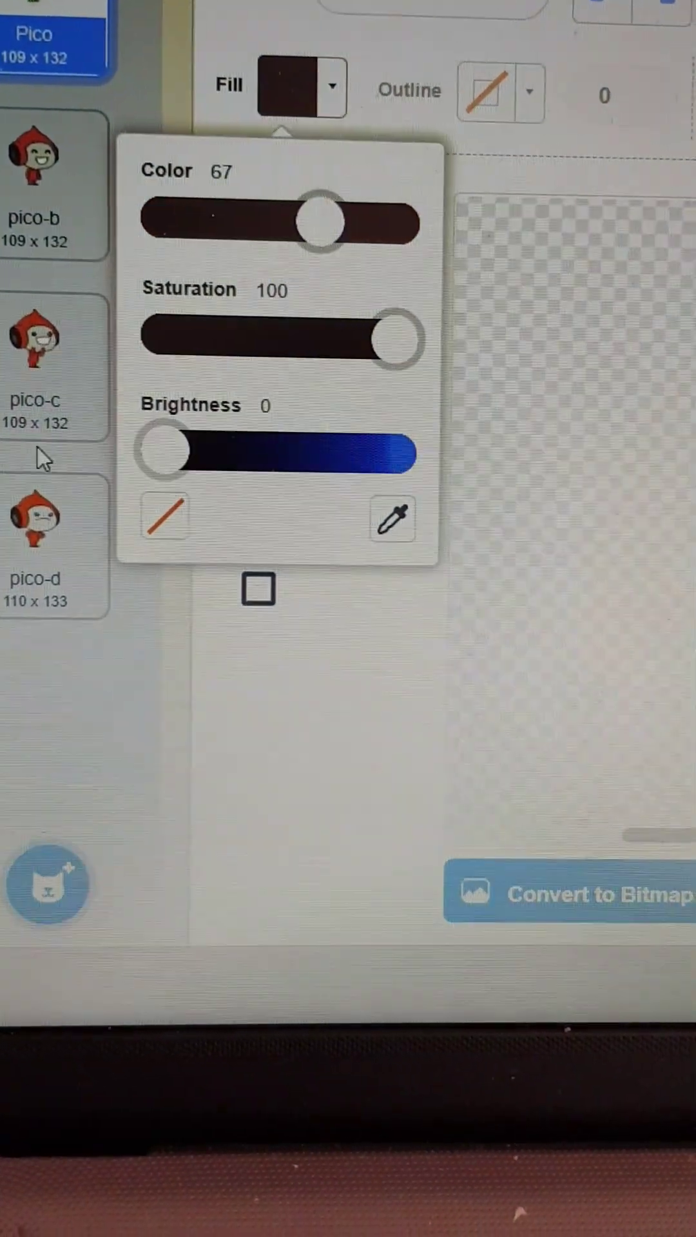
pyautogui.moveTo(145, 430); pyautogui.dragTo(411, 438)
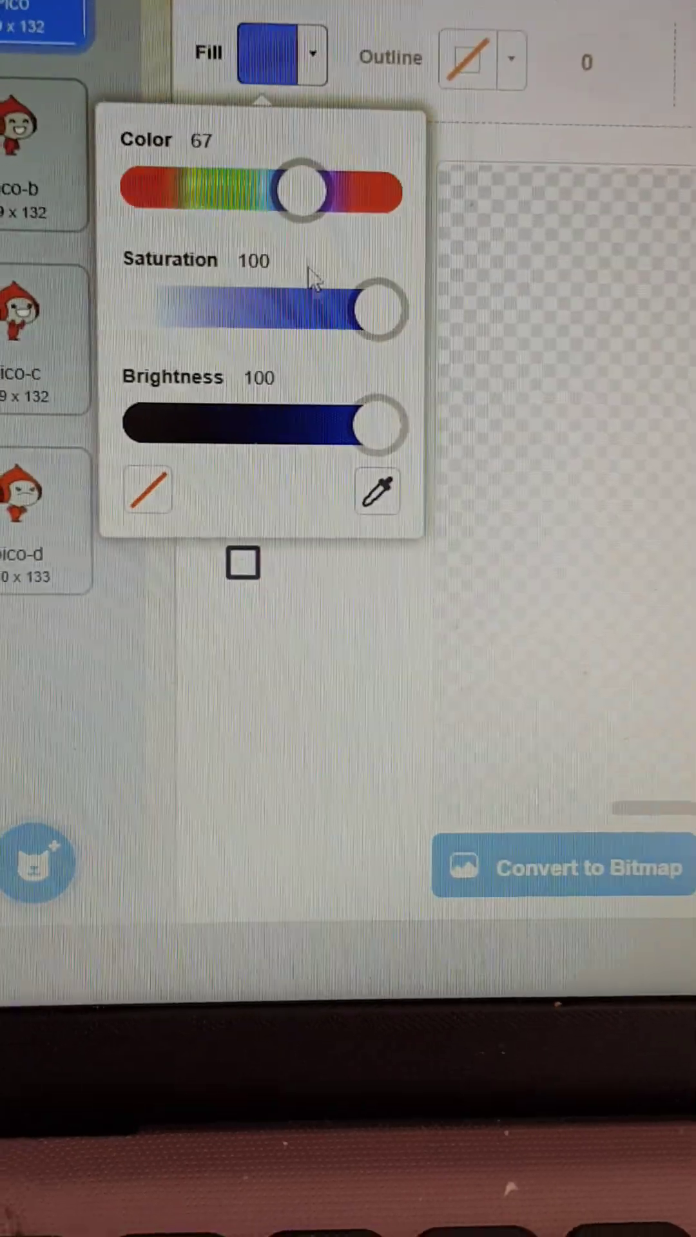
pyautogui.moveTo(302, 199); pyautogui.dragTo(176, 218)
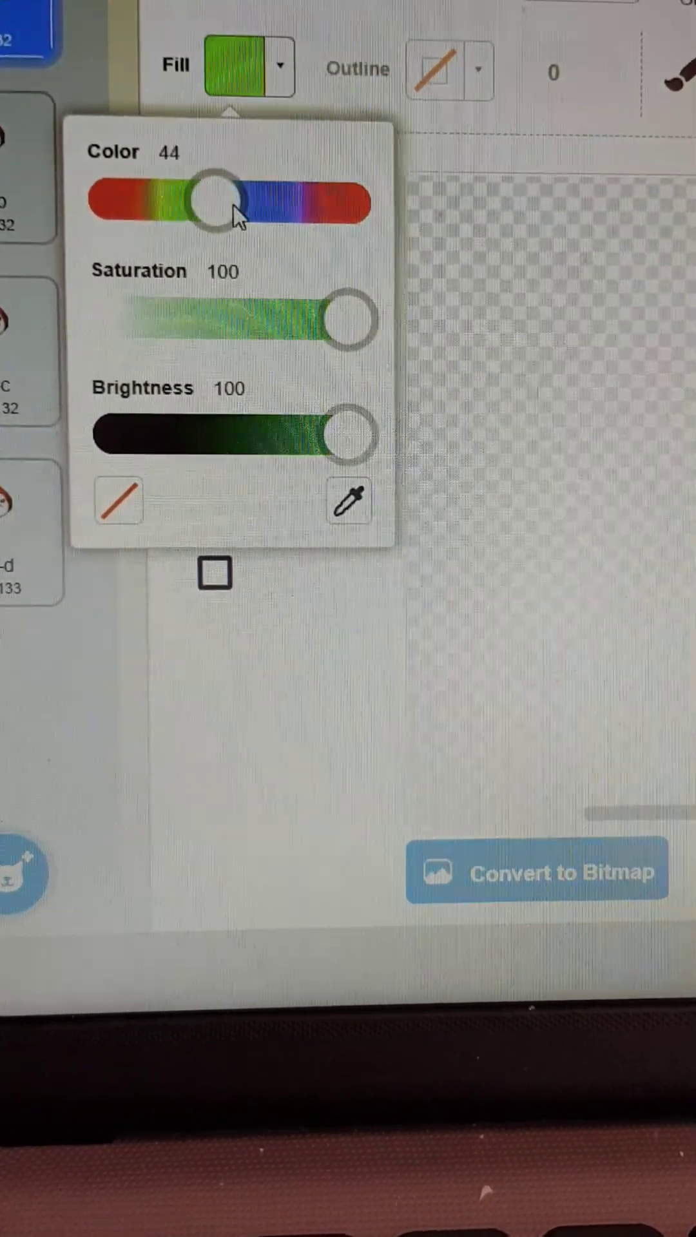
pyautogui.moveTo(233, 204); pyautogui.dragTo(267, 206)
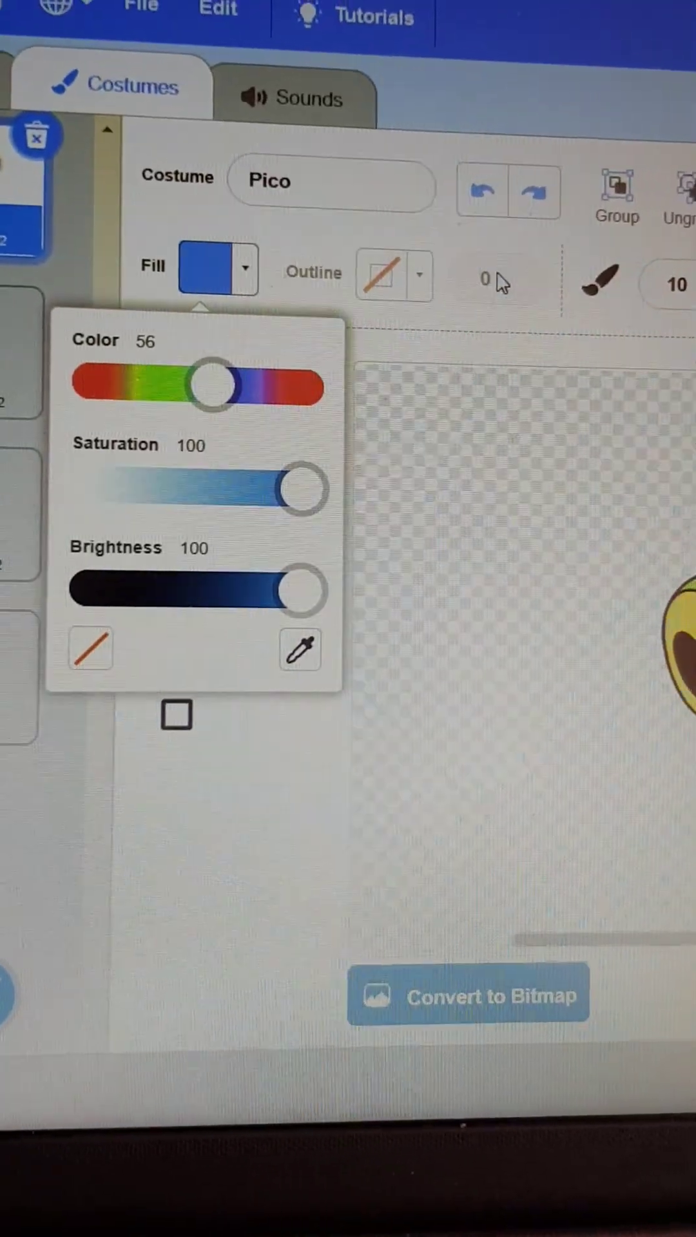
pyautogui.click(462, 274)
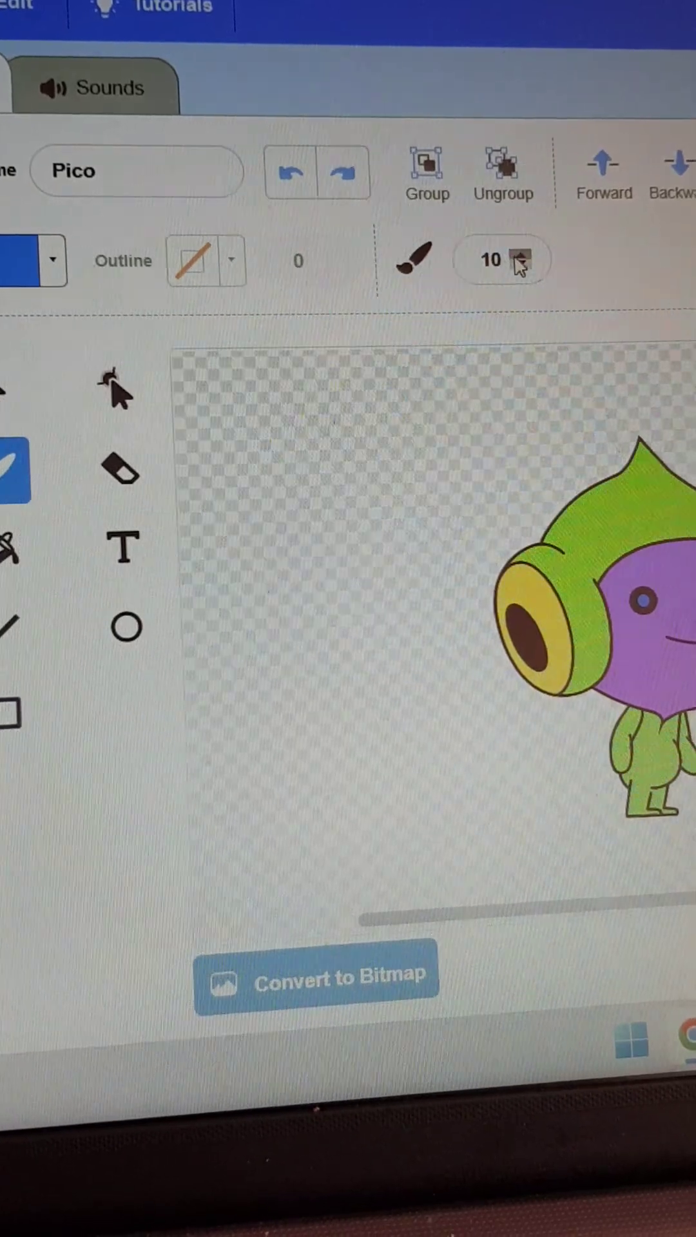
# Raise the brush size up to 57, then bring it back down to 1.
pyautogui.moveTo(520, 260); pyautogui.dragTo(463, 234)
pyautogui.click(502, 249)
pyautogui.click(502, 265)
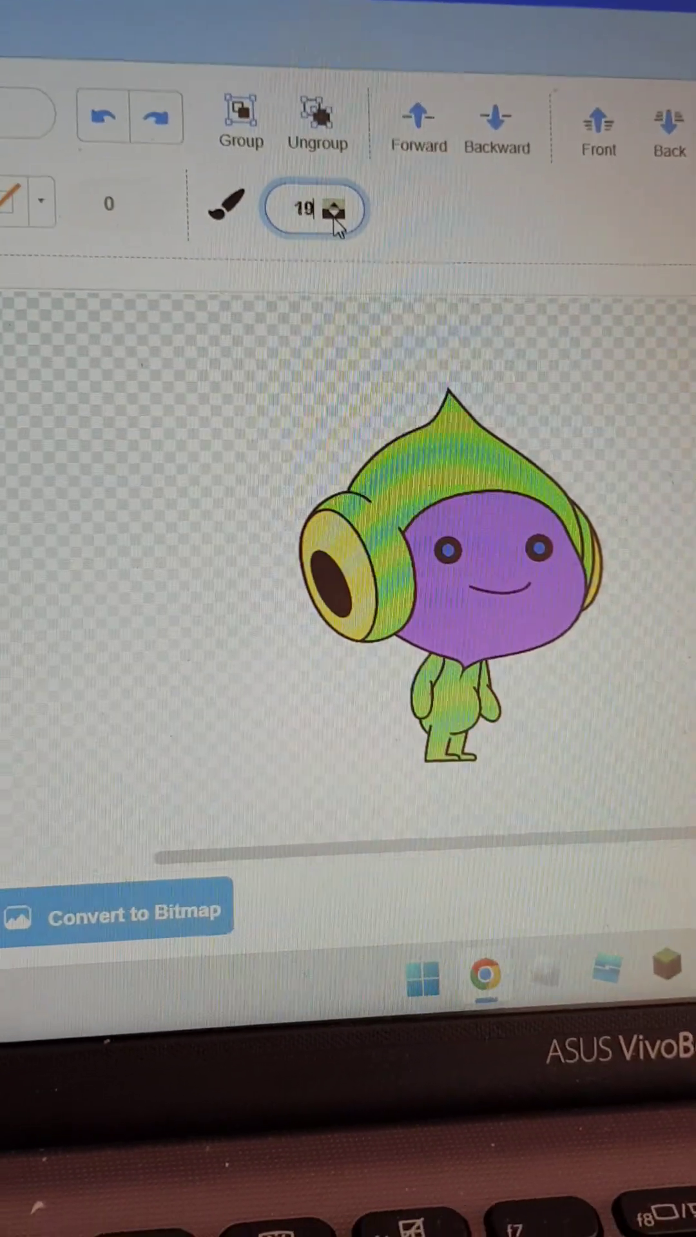
pyautogui.moveTo(335, 225); pyautogui.dragTo(336, 225)
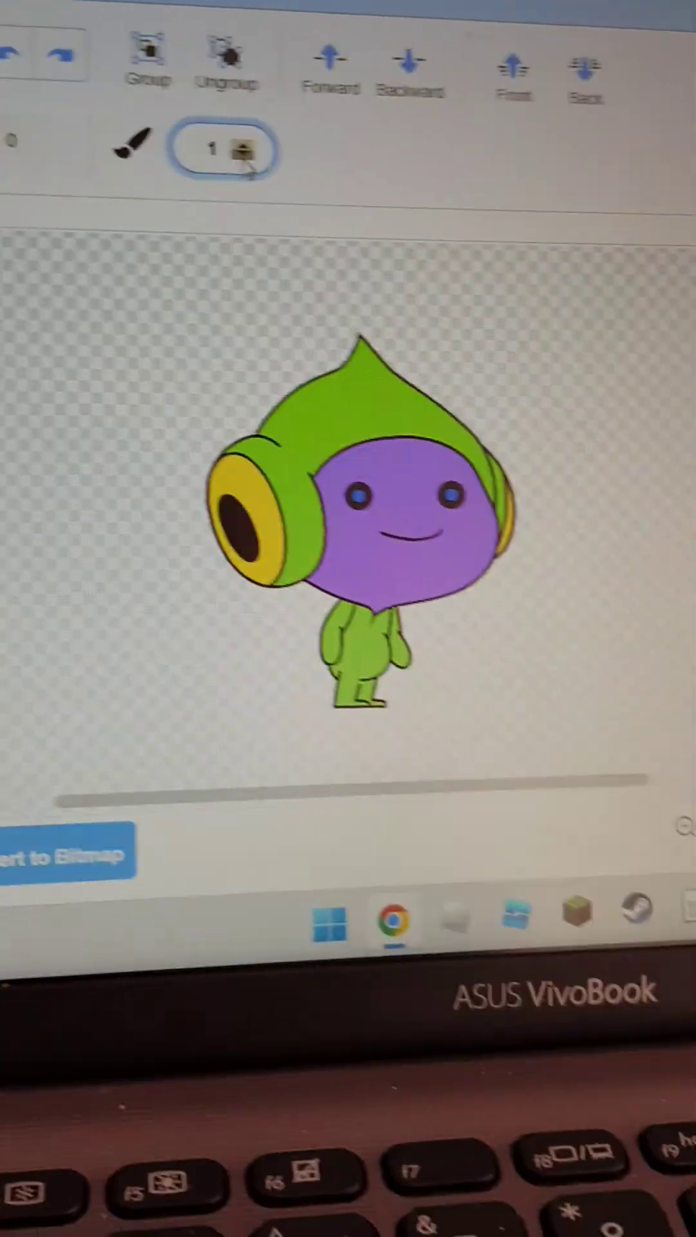